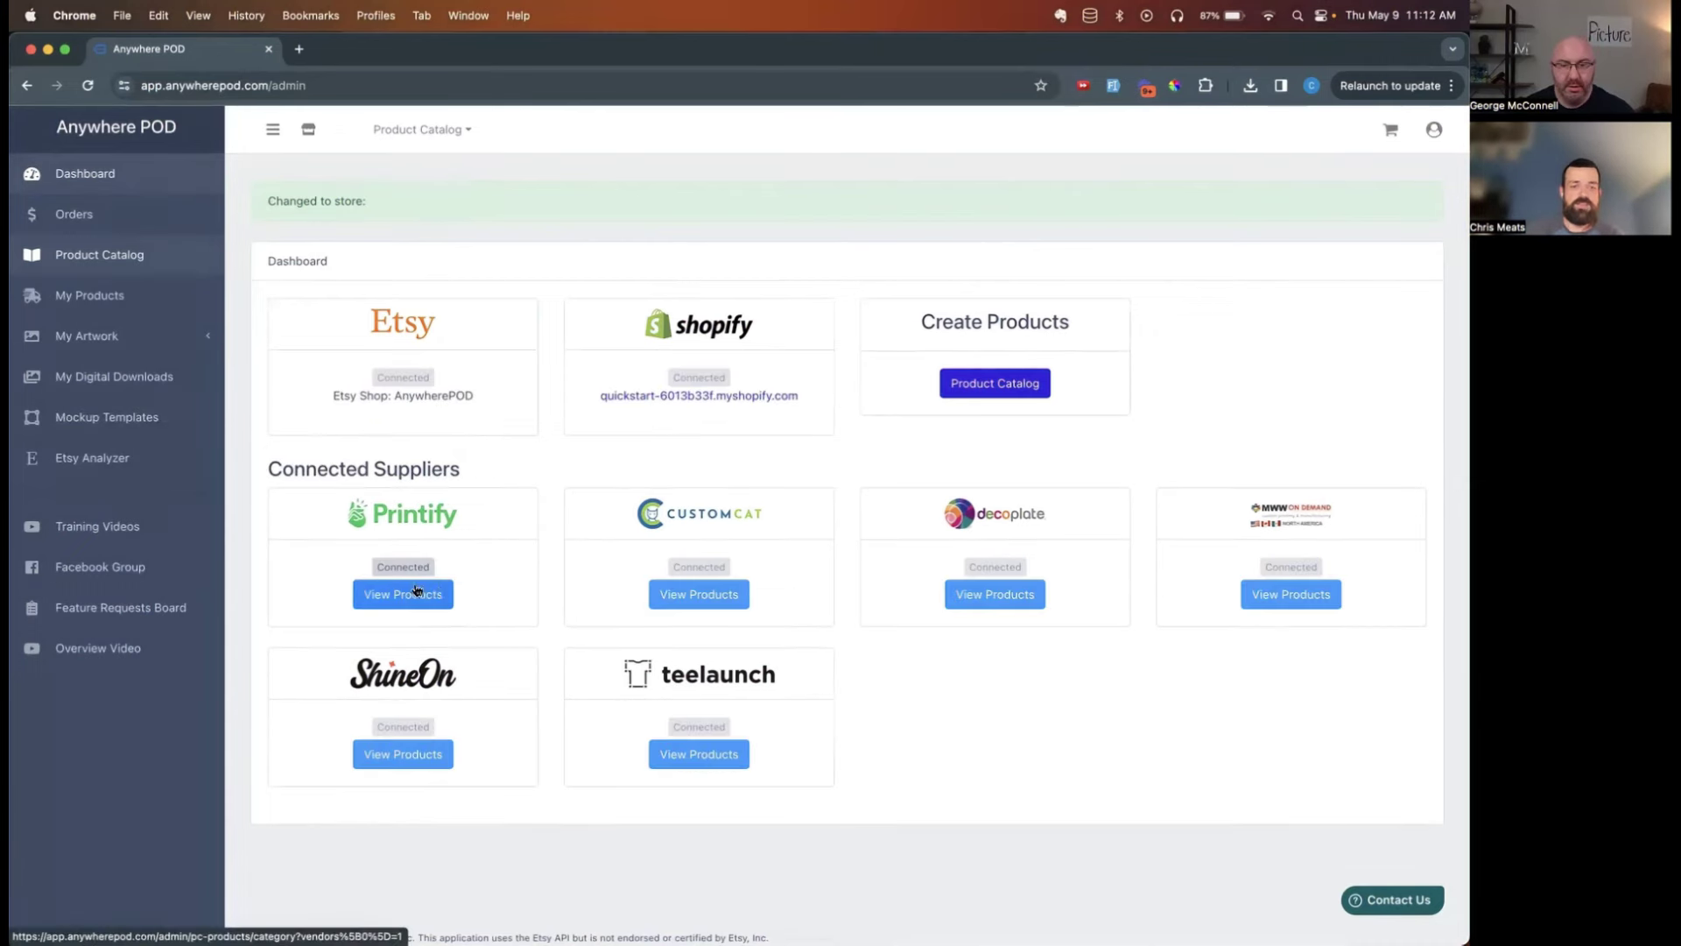
# - Find the Blankets category in Printify's products and view suppliers for the Velveteen Plush Blanket
pyautogui.click(423, 592)
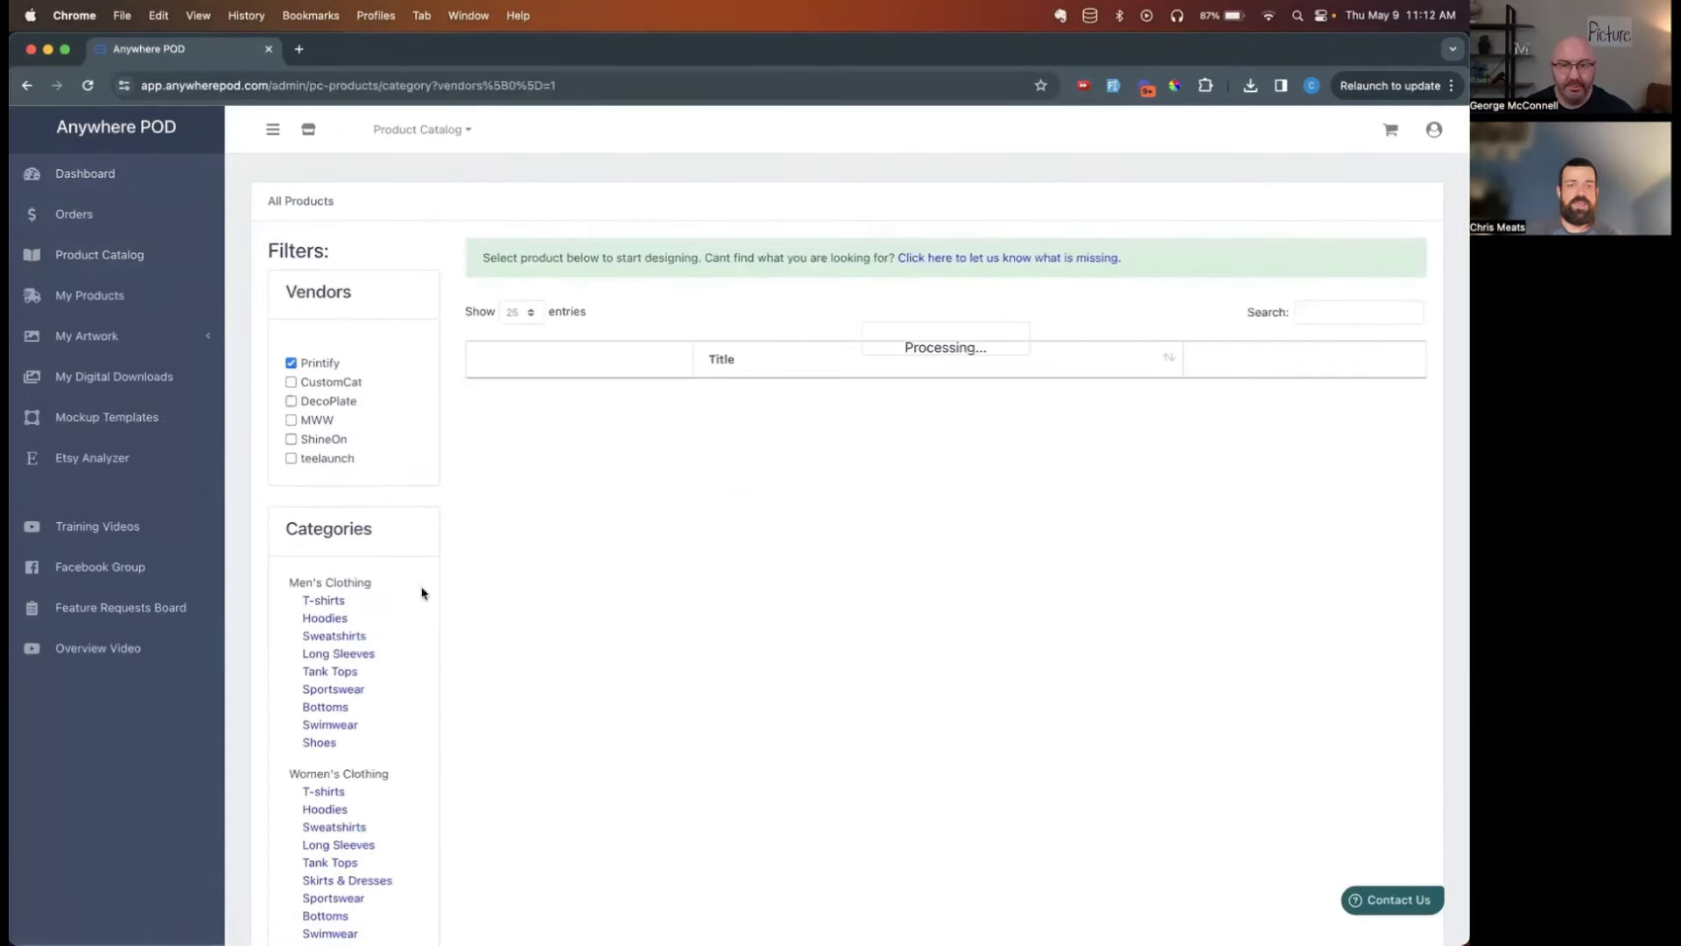
pyautogui.press('super+f')
pyautogui.write('blanke')
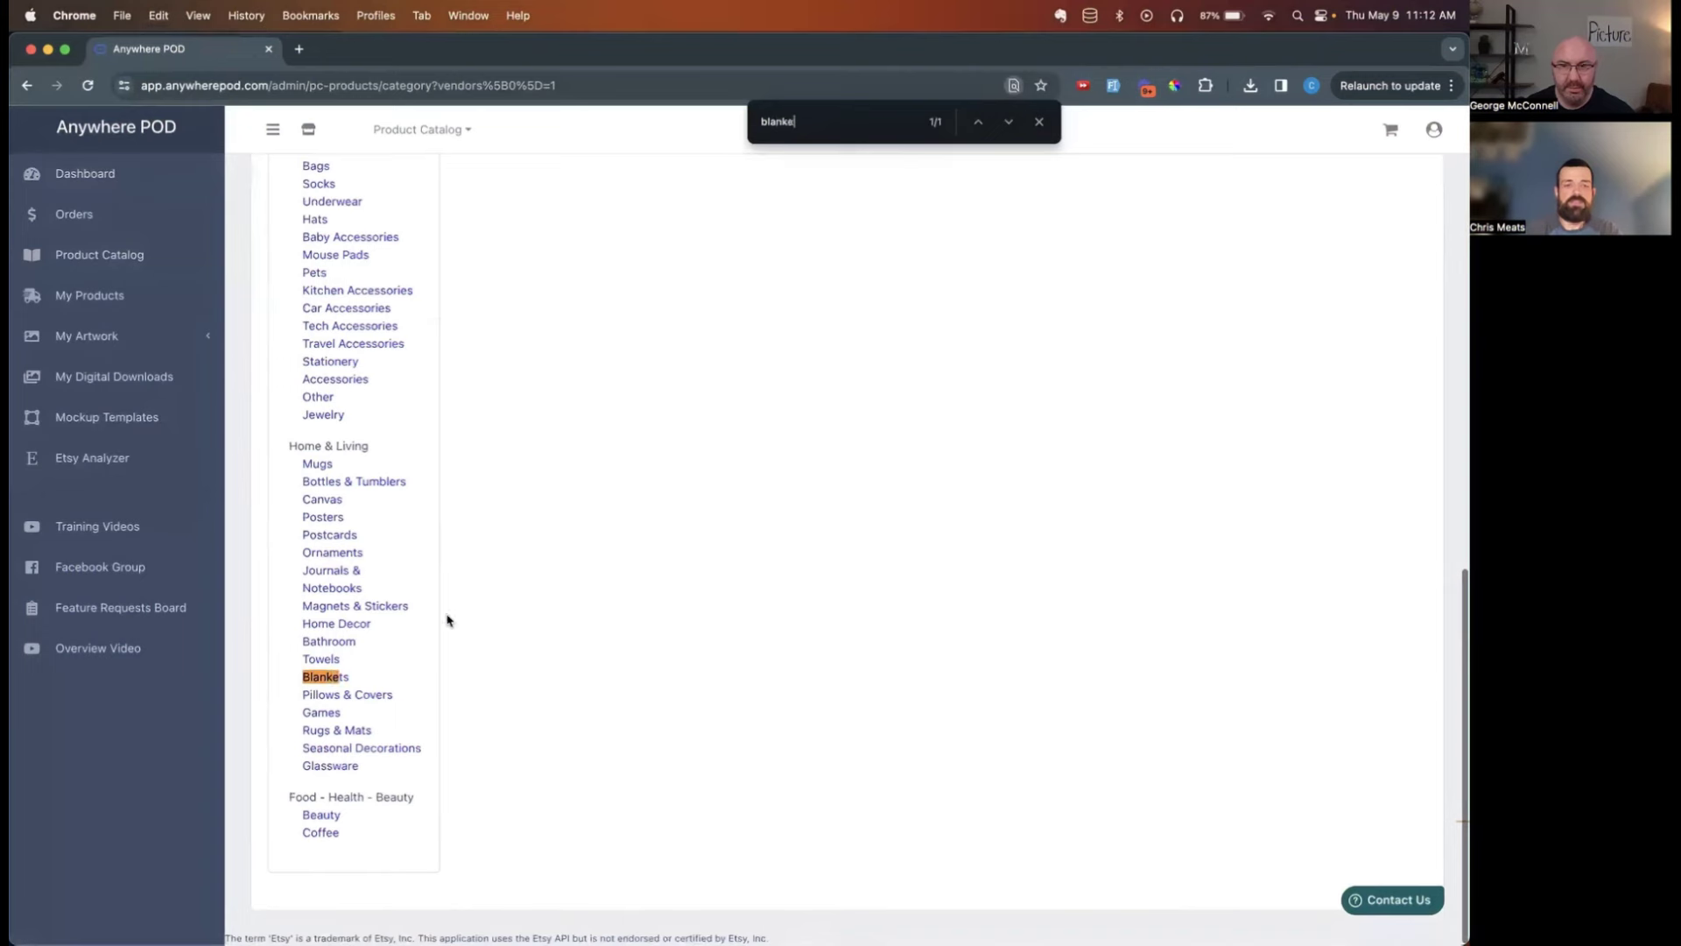
pyautogui.click(326, 679)
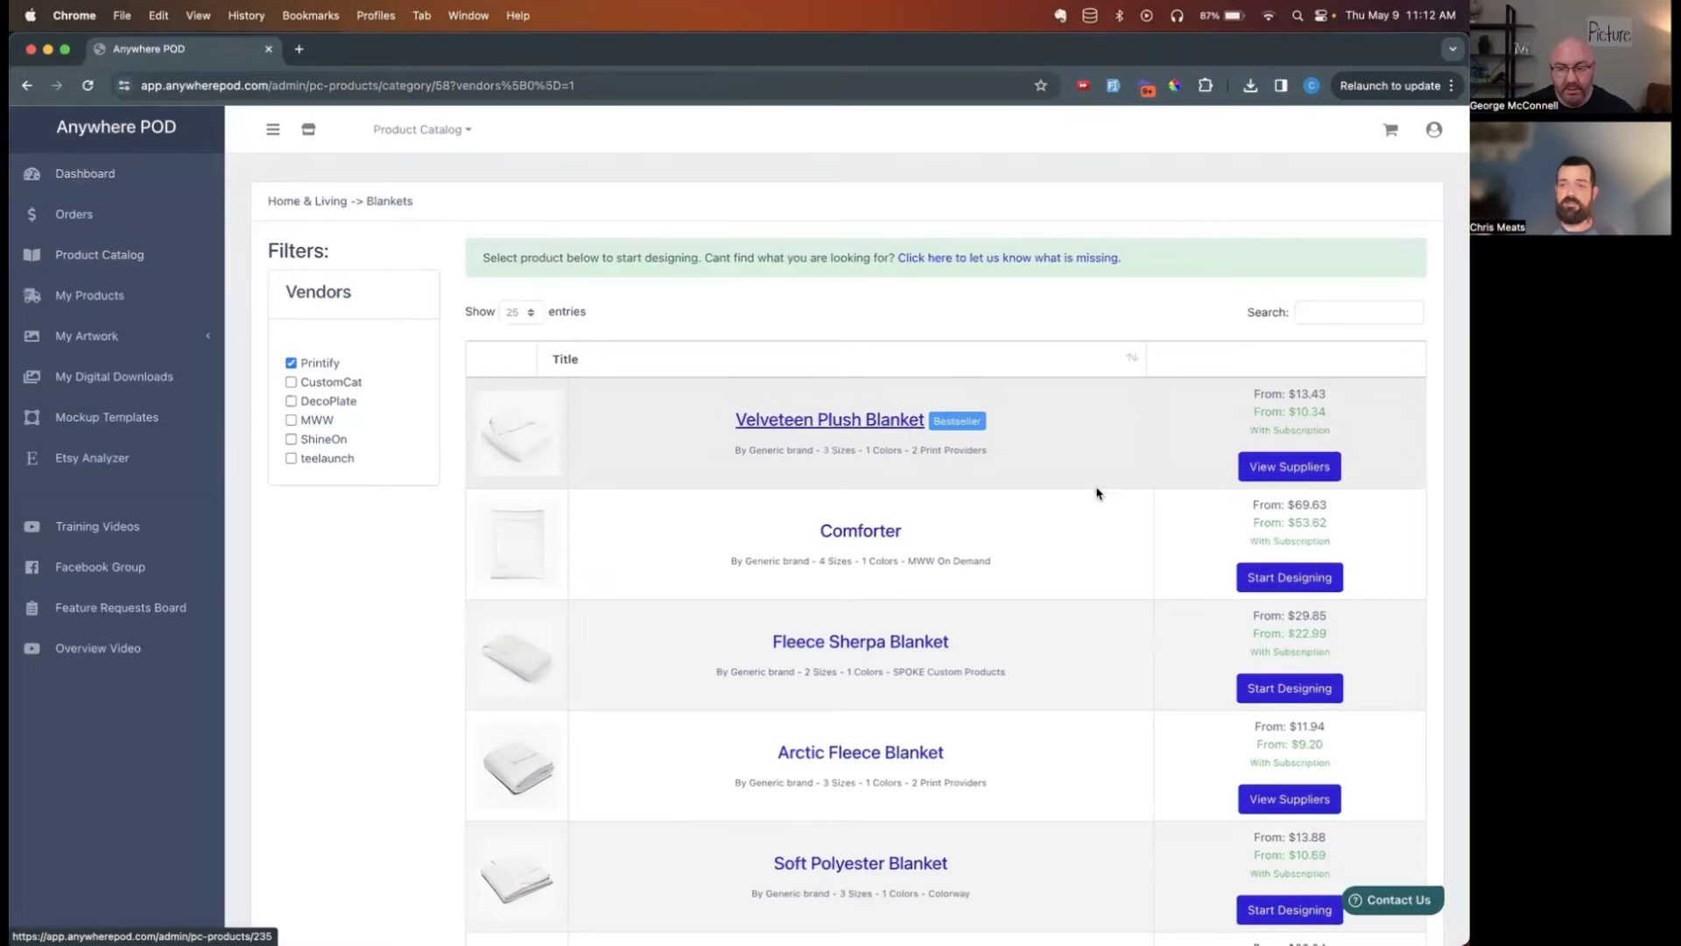
pyautogui.click(1290, 473)
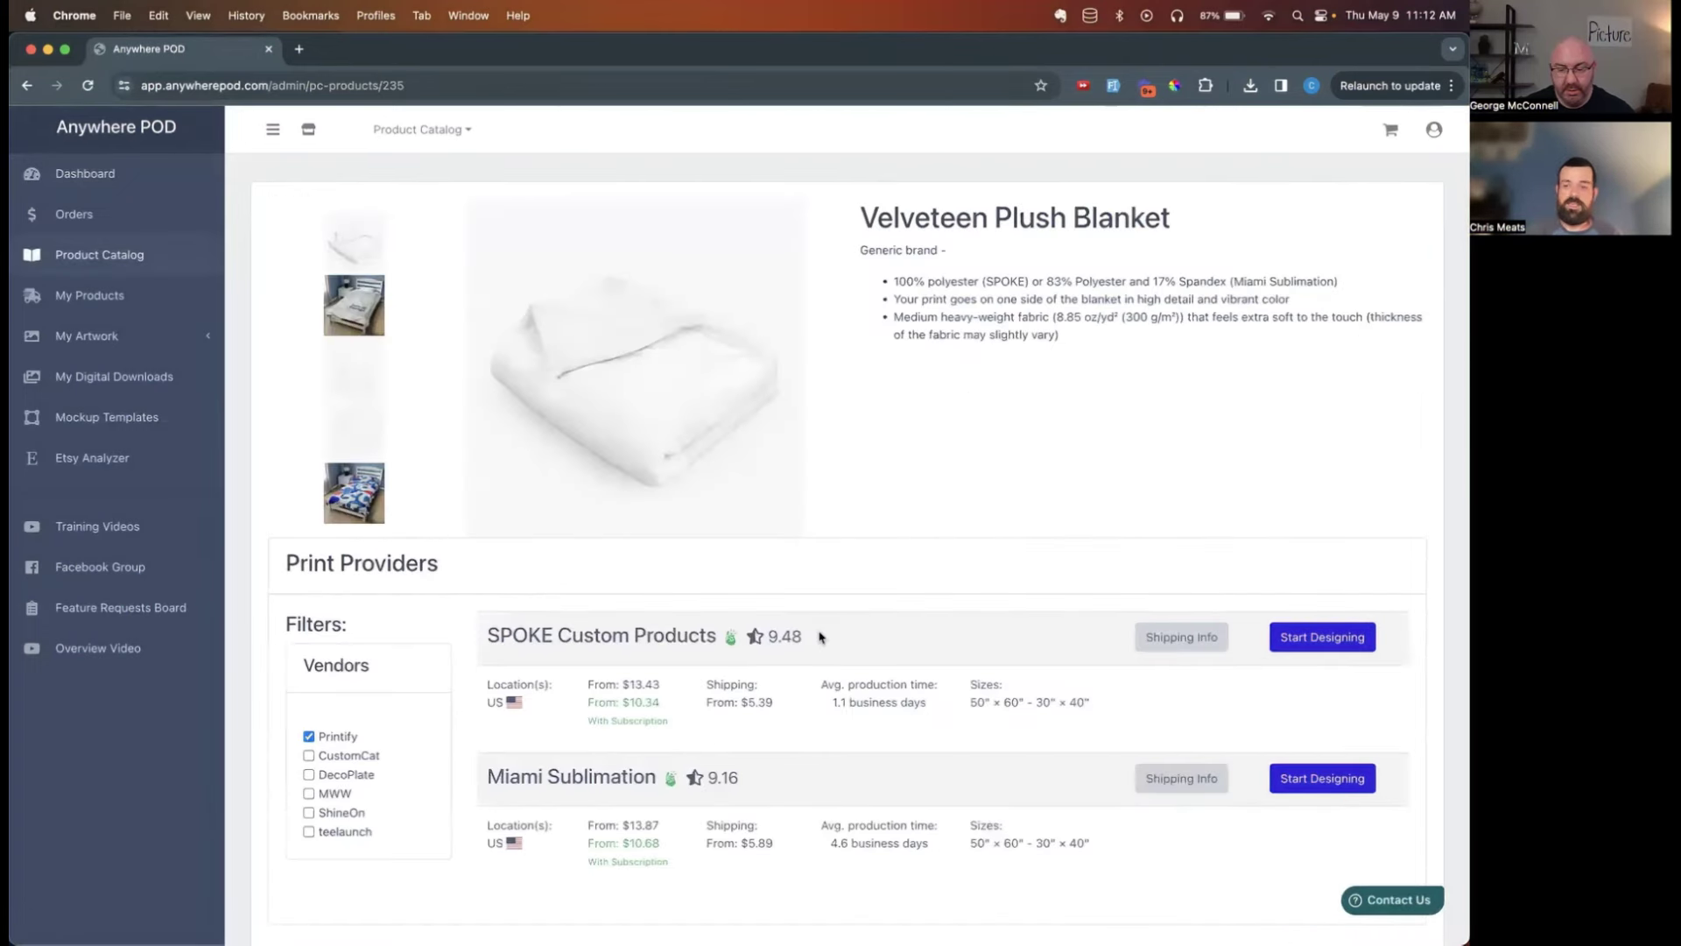
# - Start designing with SPOKE Custom Products and upload a couple photo from Downloads
pyautogui.click(1323, 637)
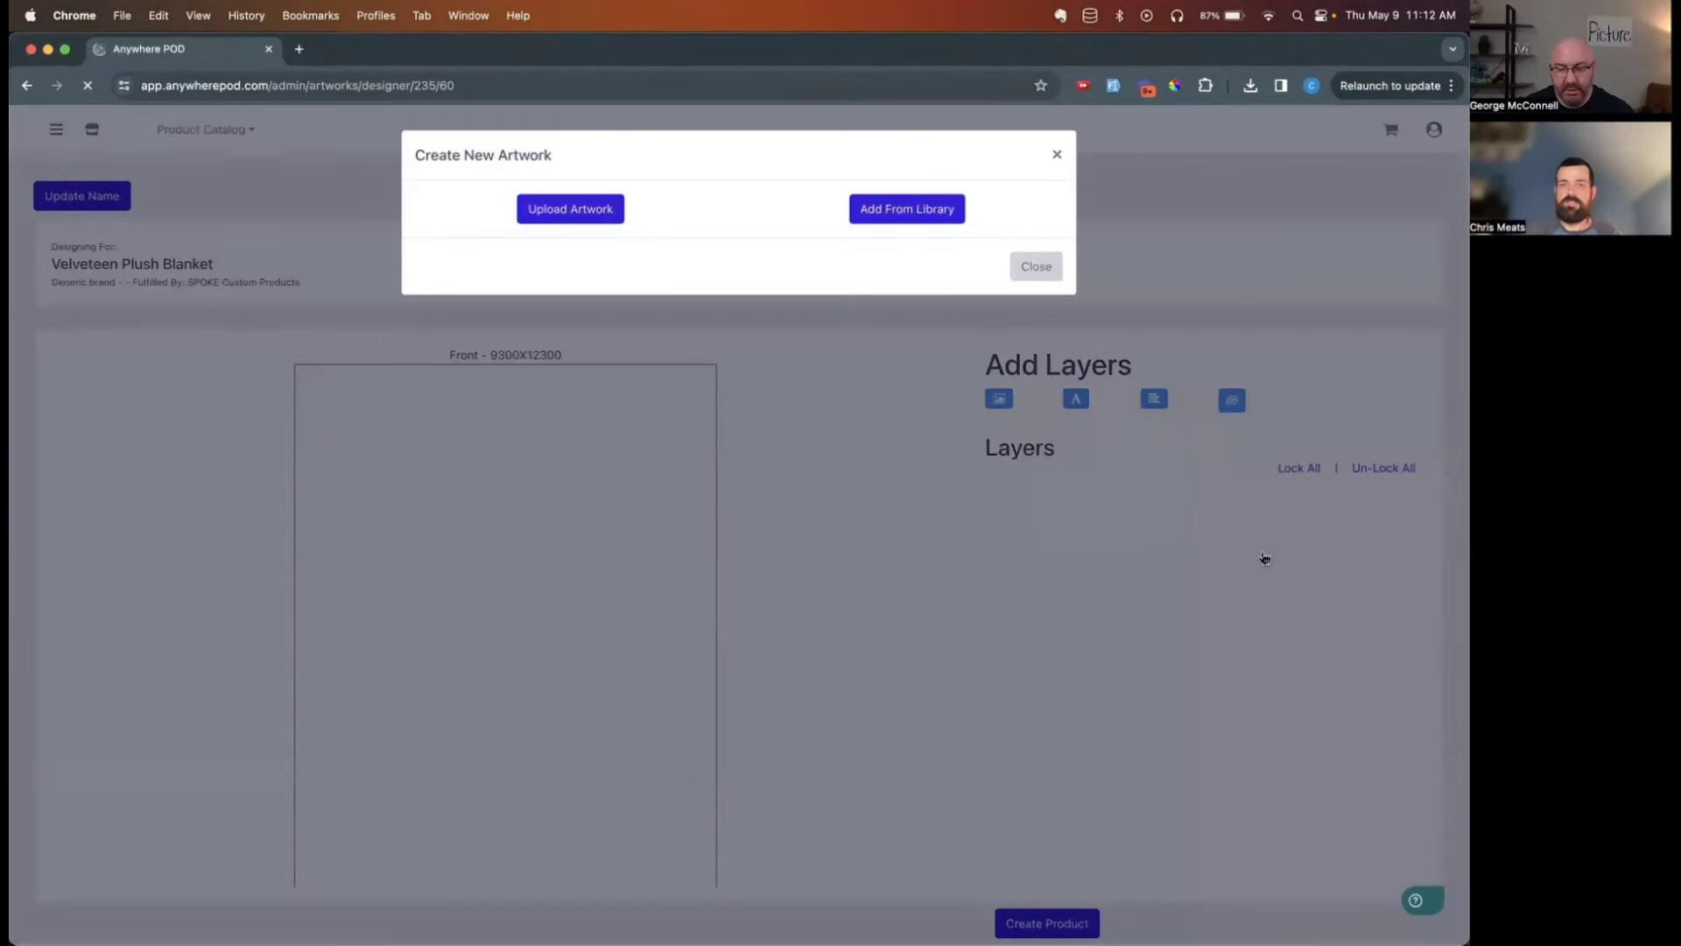
pyautogui.click(543, 218)
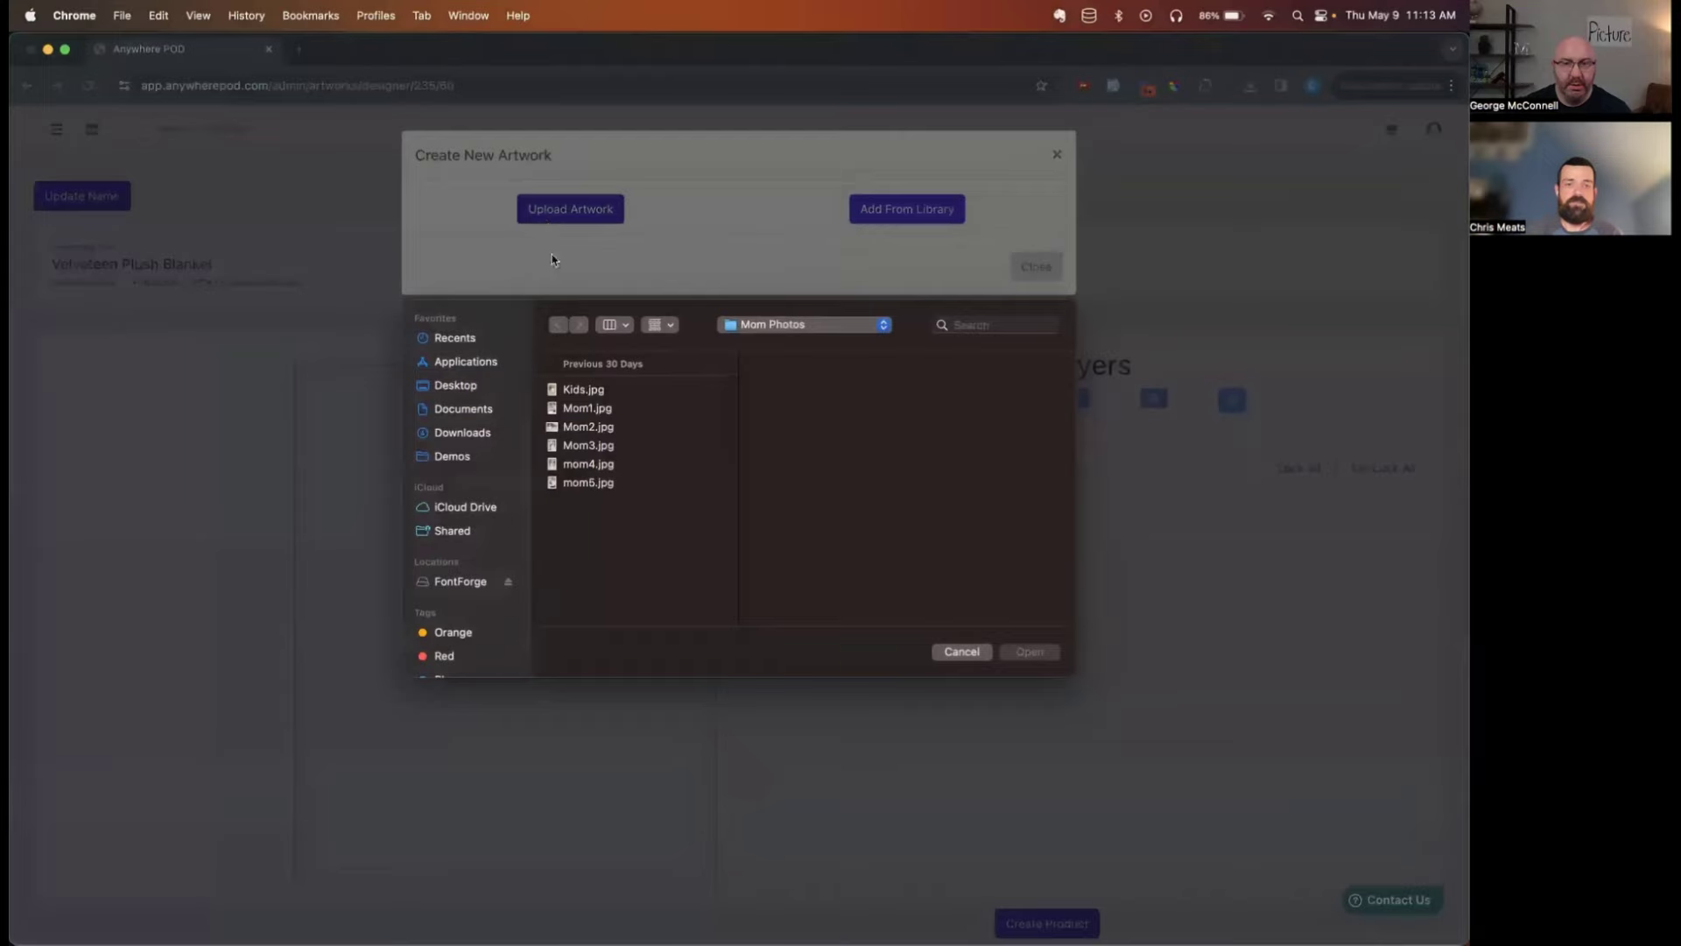
pyautogui.click(484, 433)
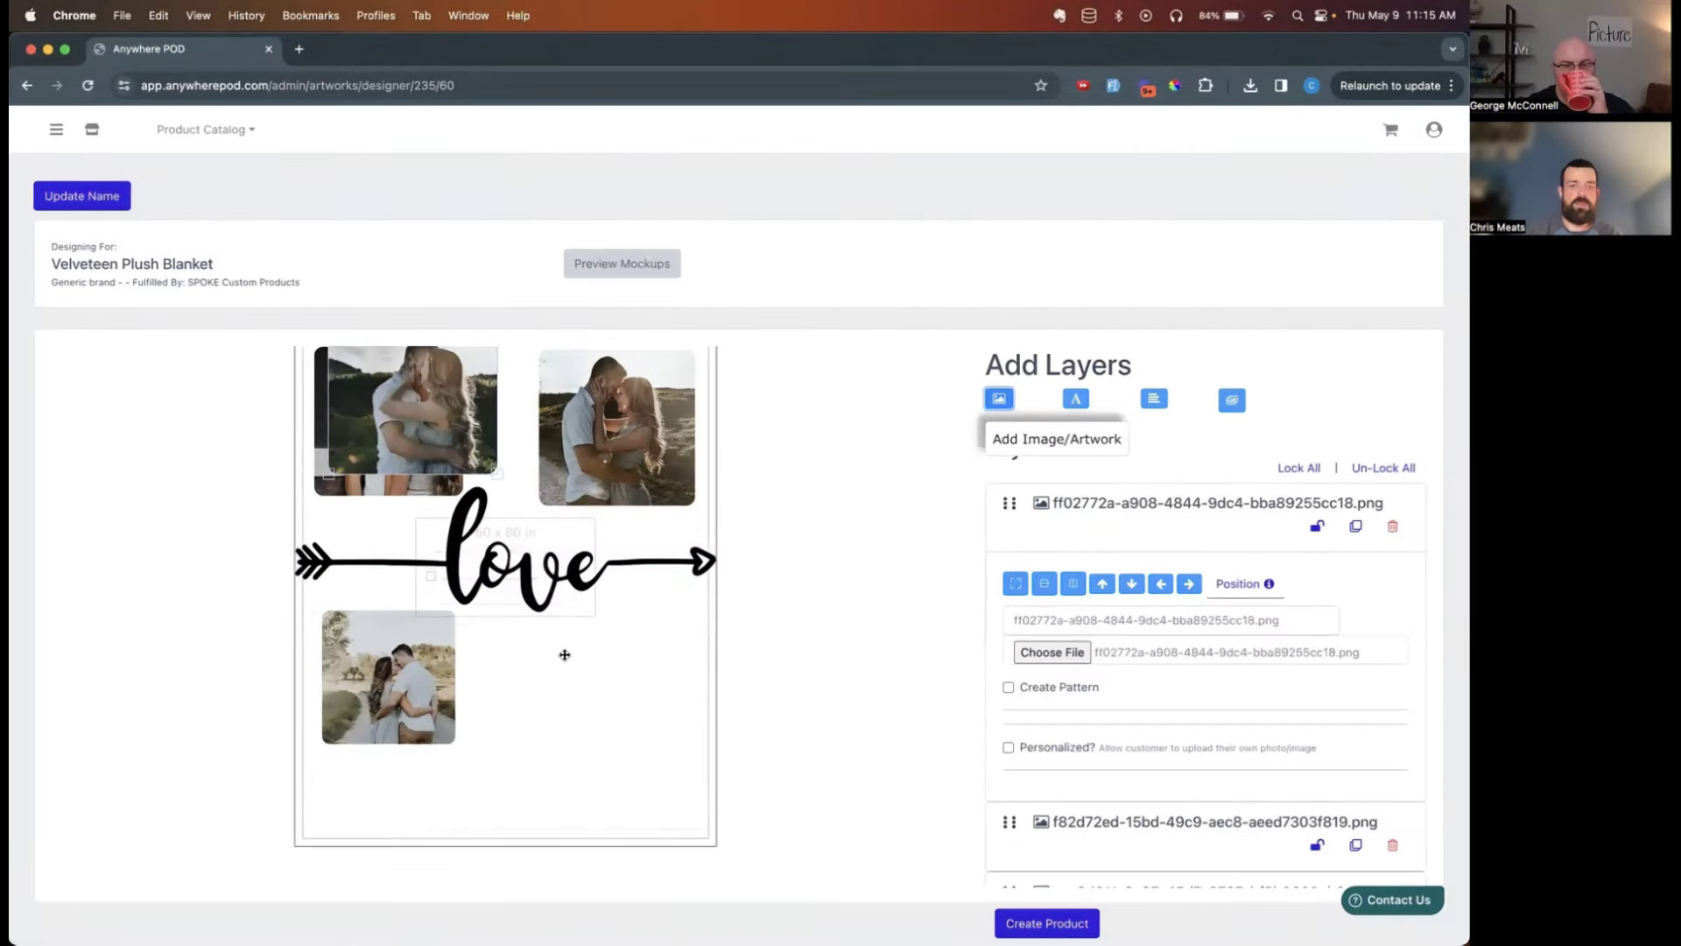
# - Place the new photo in the lower-right slot and shrink it to match the others
pyautogui.moveTo(417, 409); pyautogui.dragTo(616, 705)
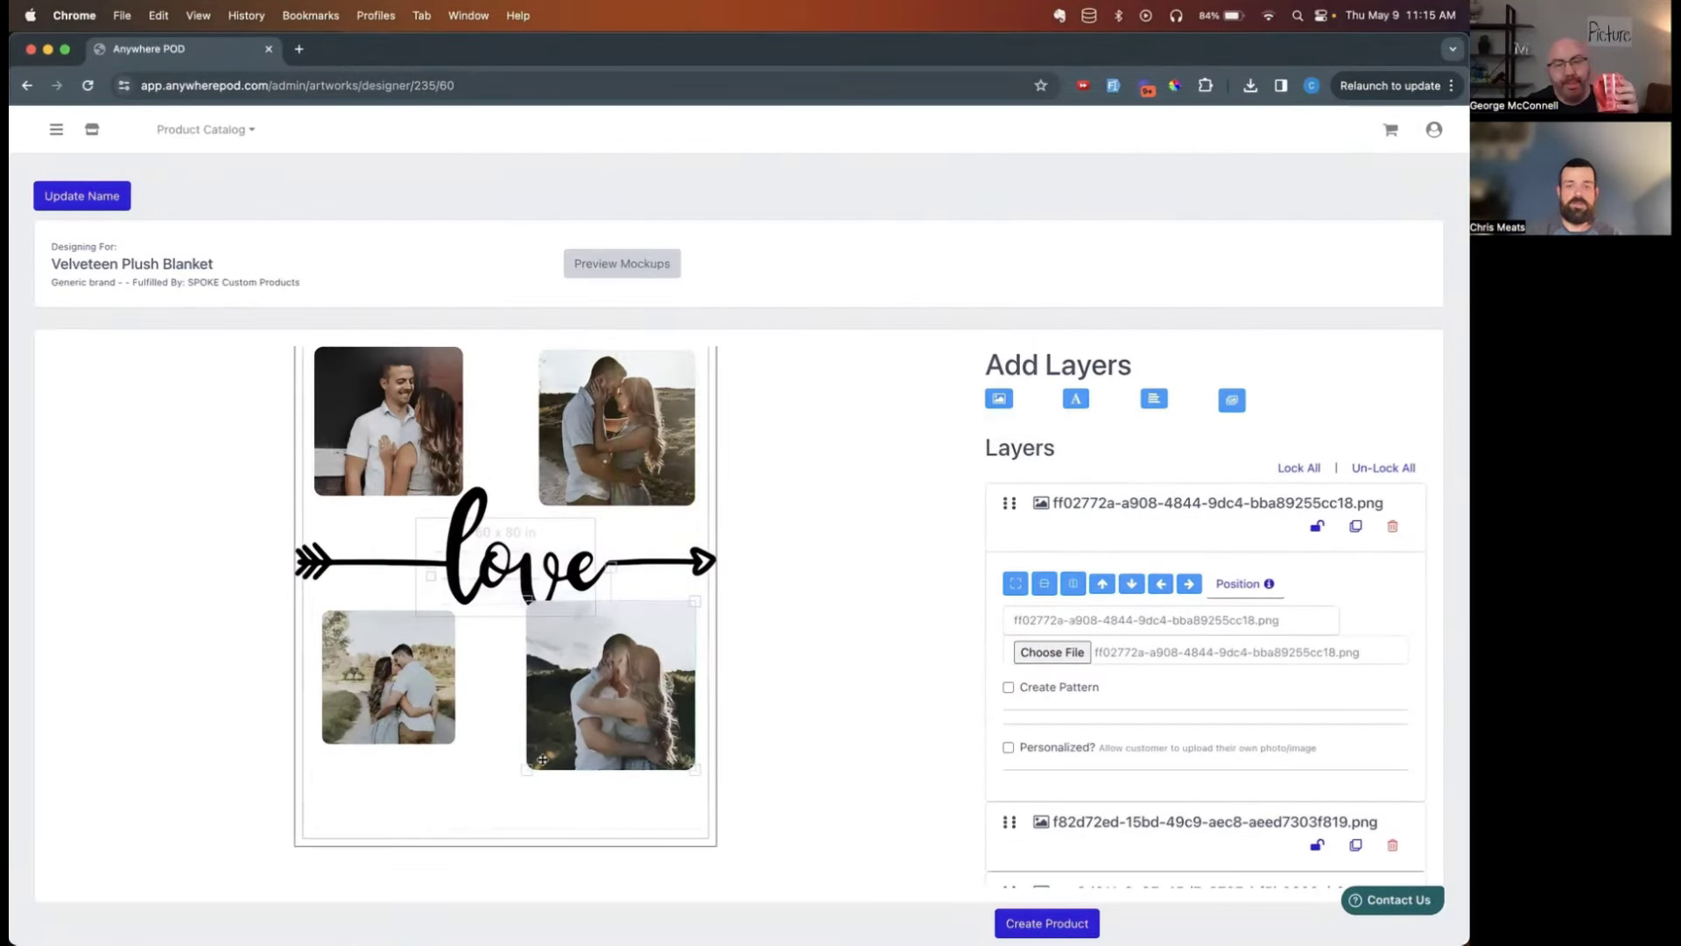
pyautogui.moveTo(527, 771); pyautogui.dragTo(547, 746)
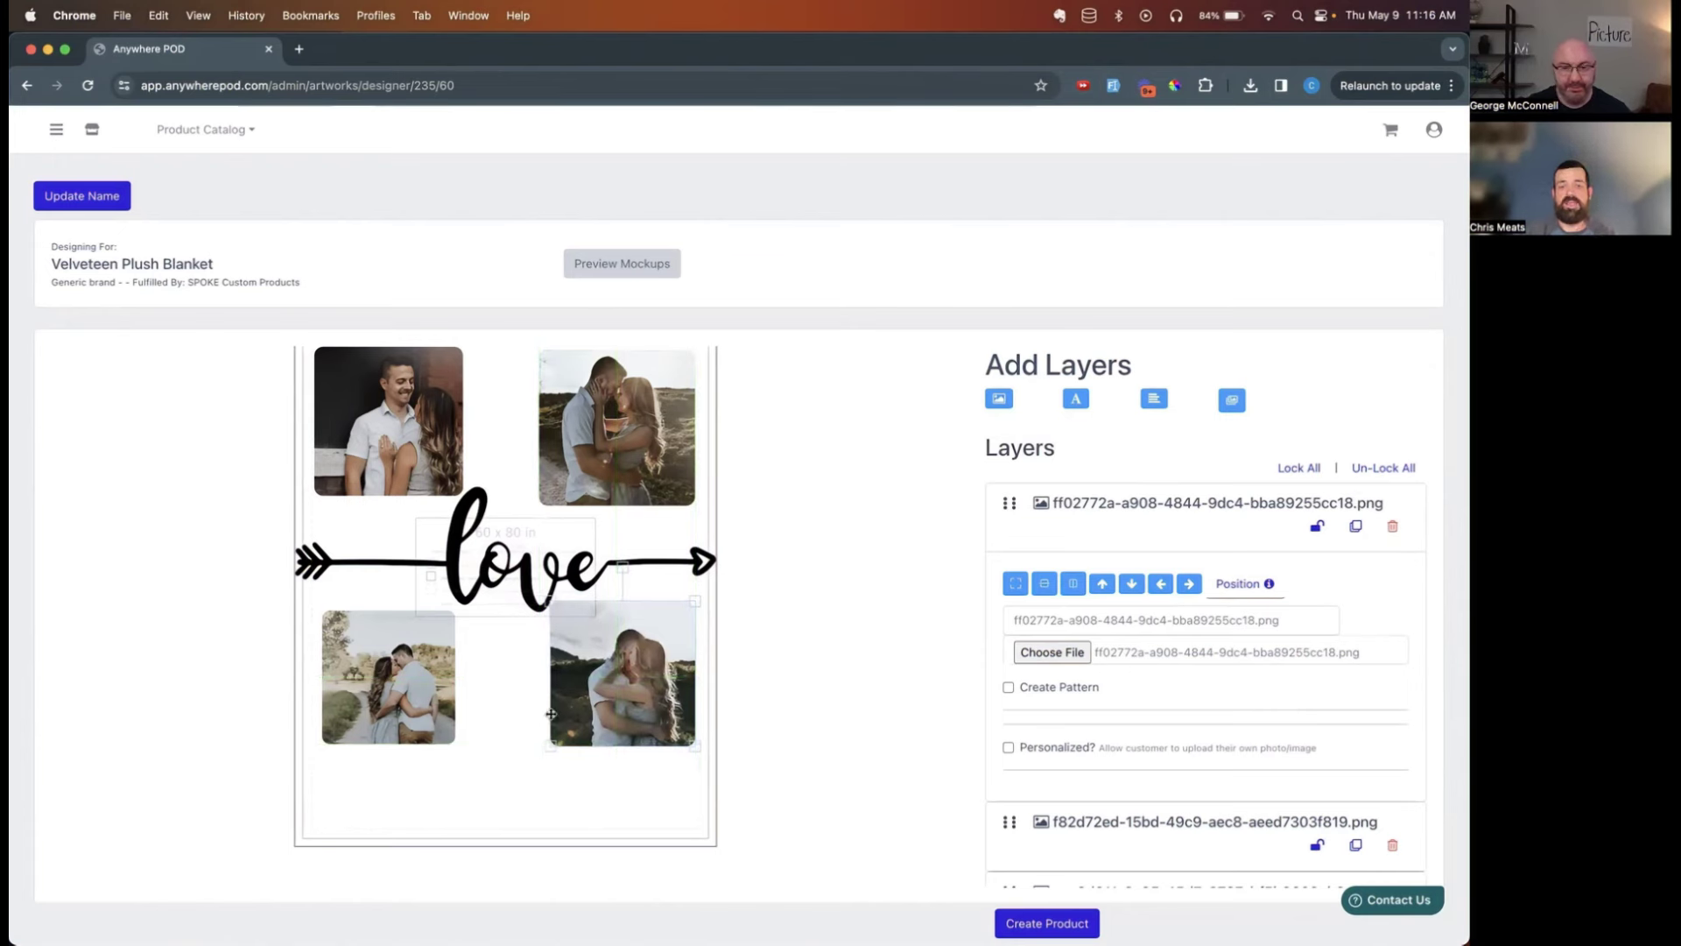
pyautogui.moveTo(695, 600); pyautogui.dragTo(689, 606)
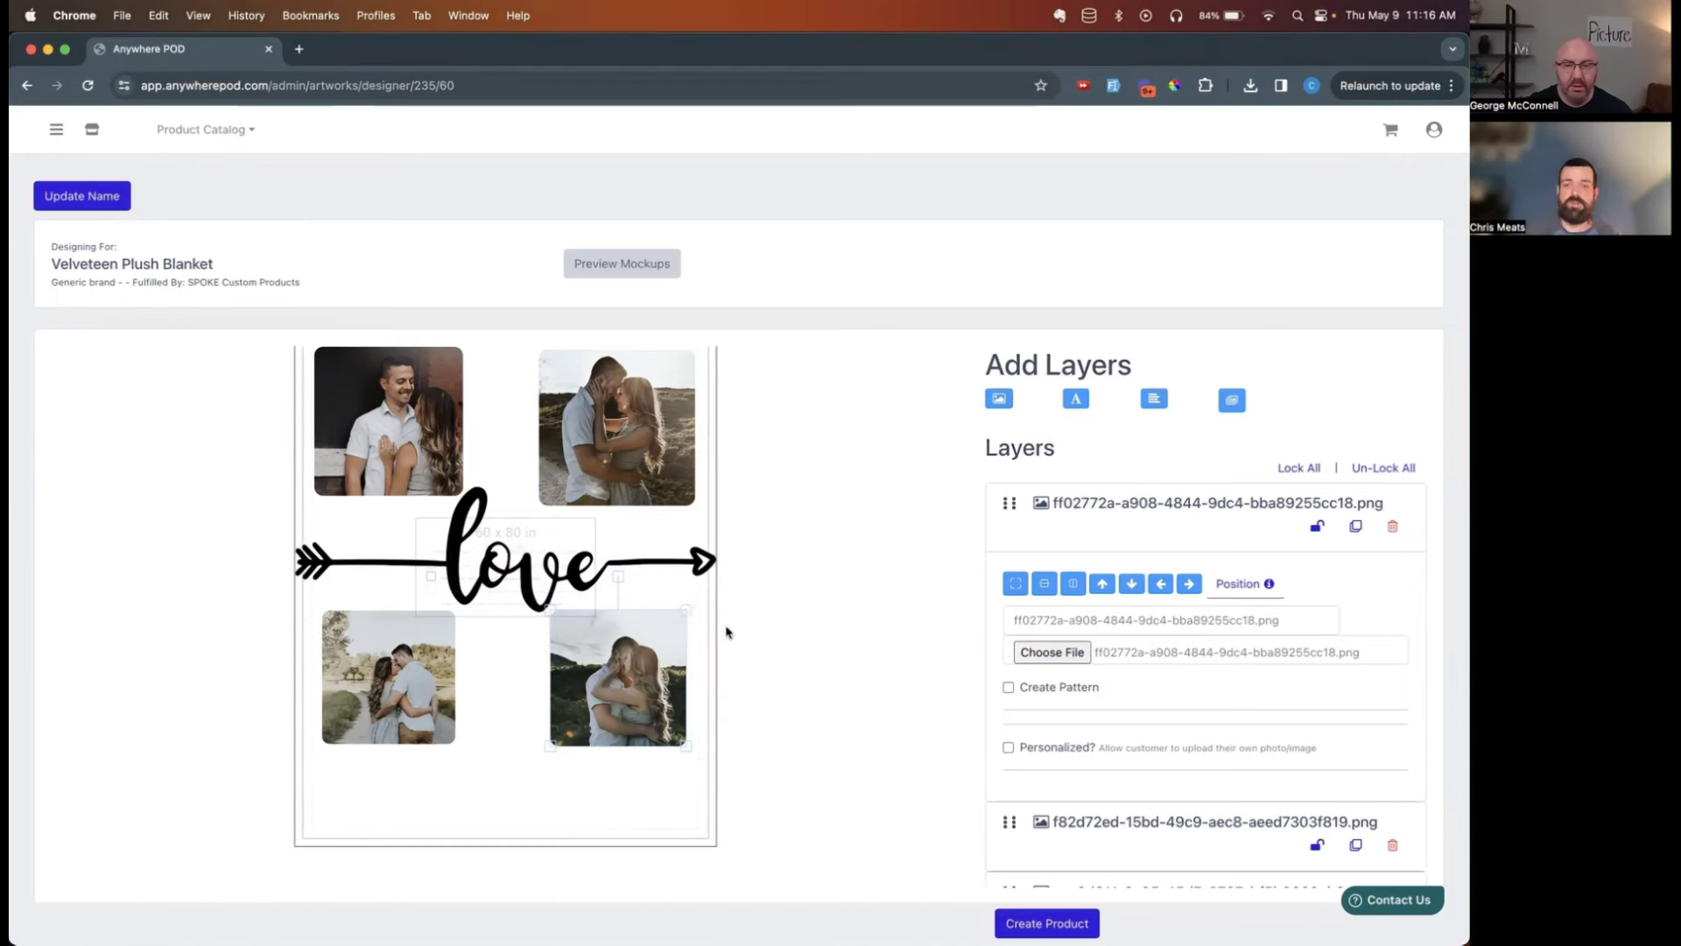
# - Mark the first two photo layers as Personalized so customers can replace them
pyautogui.click(1071, 750)
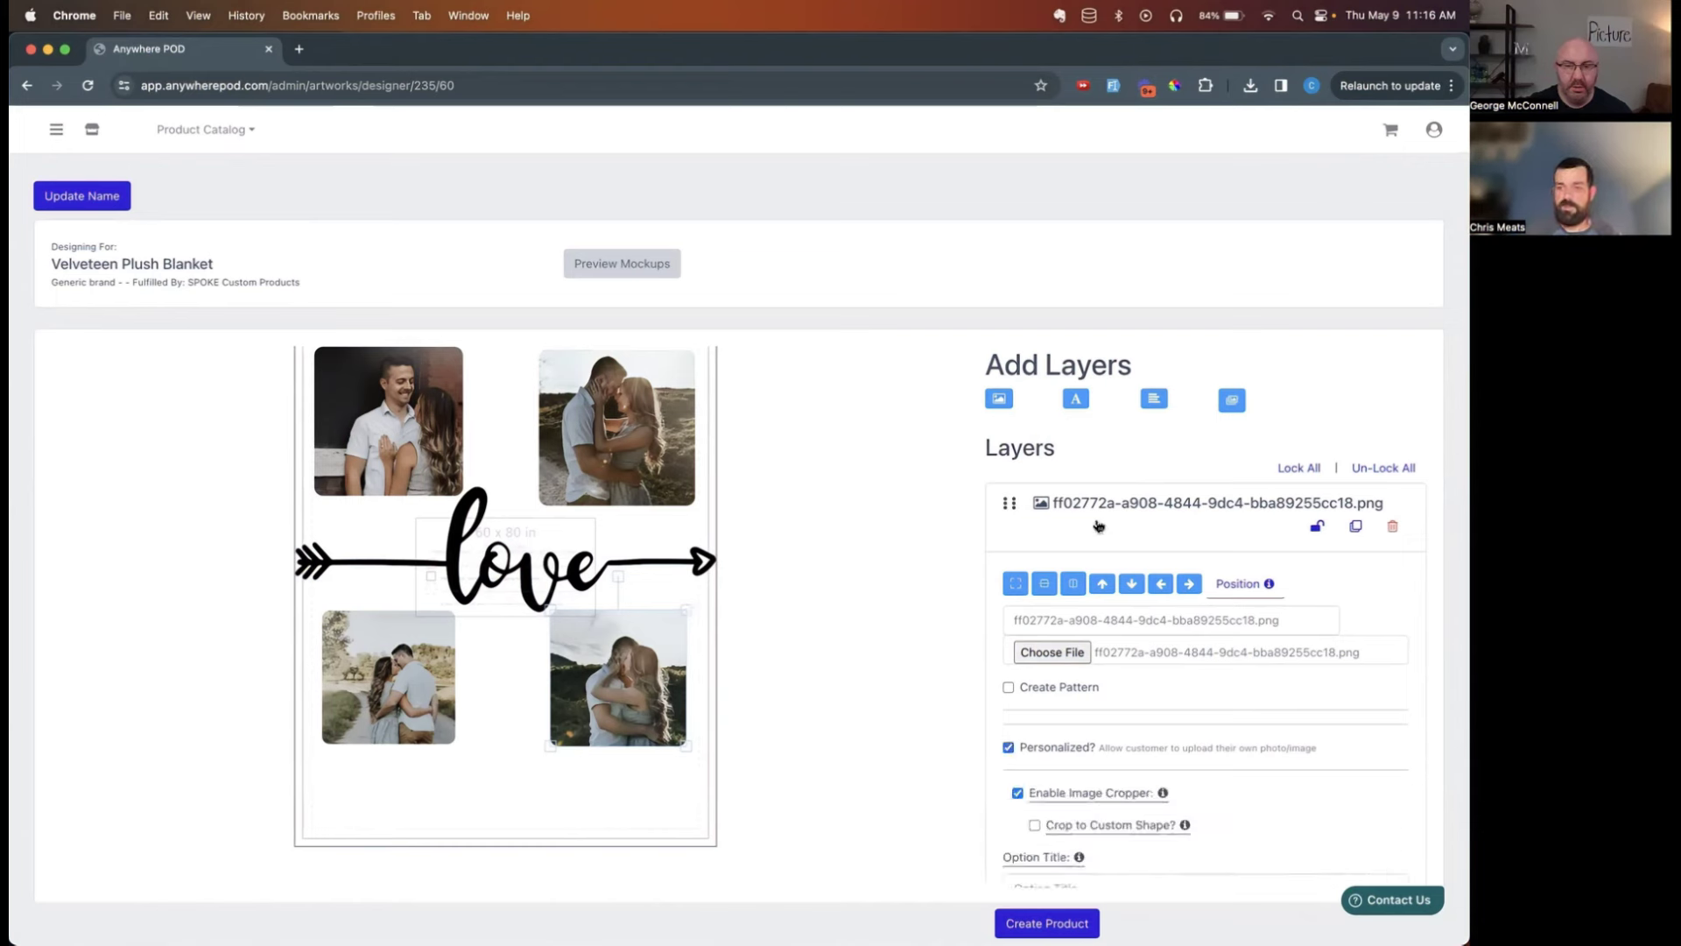
pyautogui.click(1110, 506)
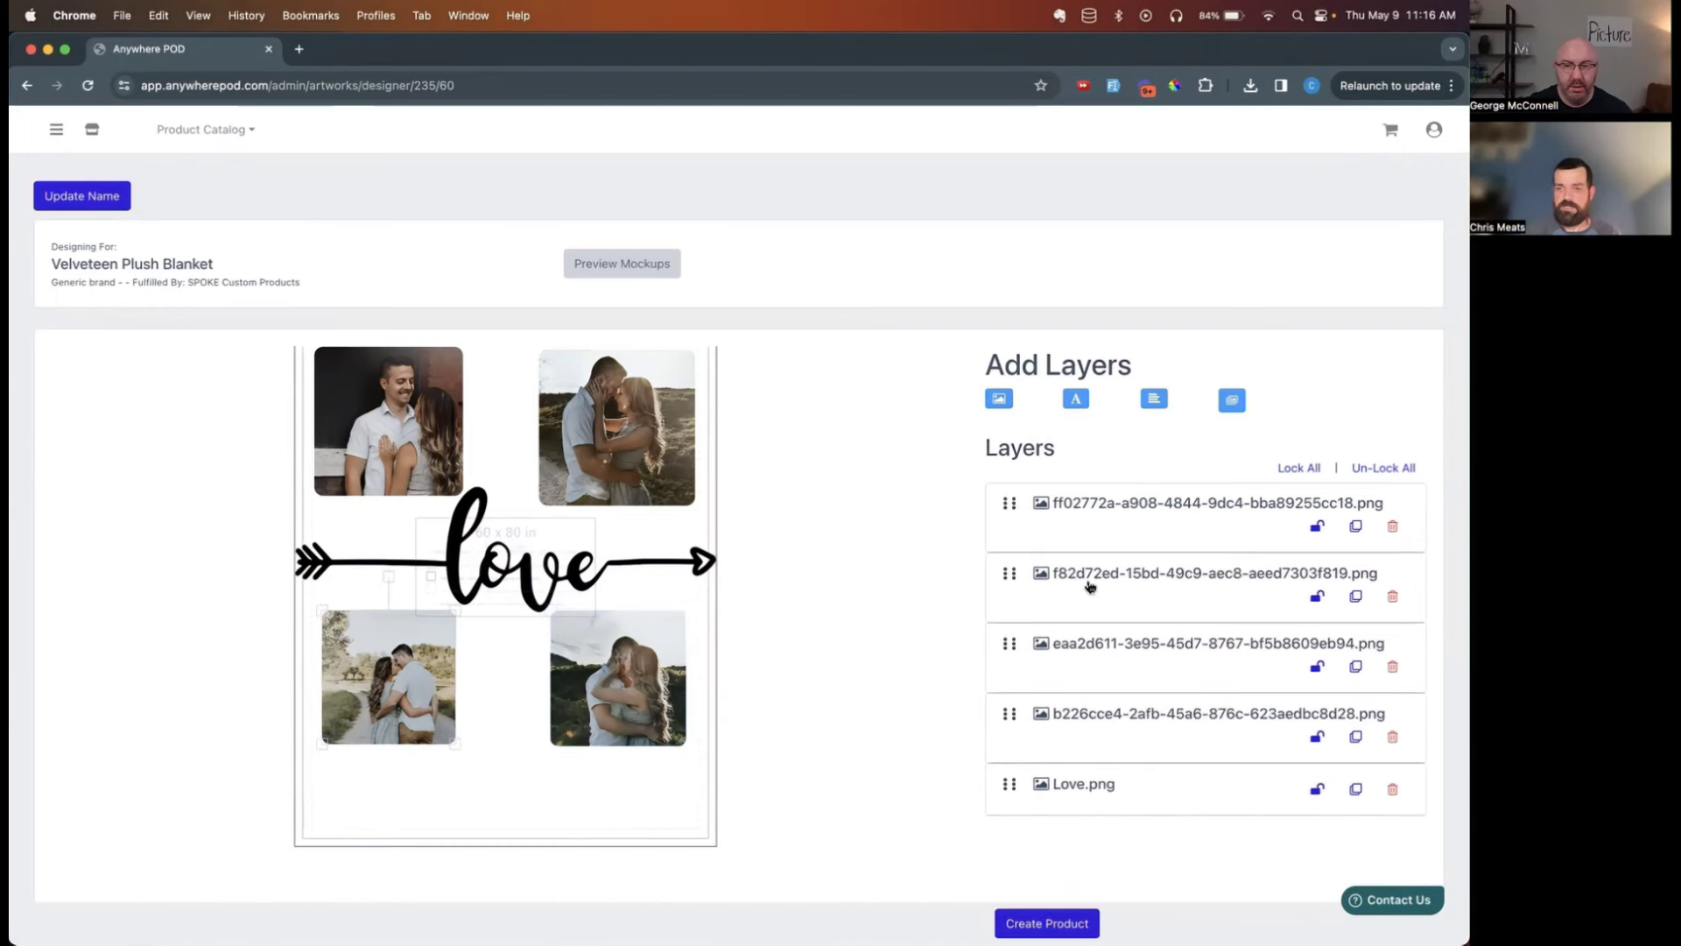
pyautogui.click(1091, 585)
pyautogui.click(1051, 817)
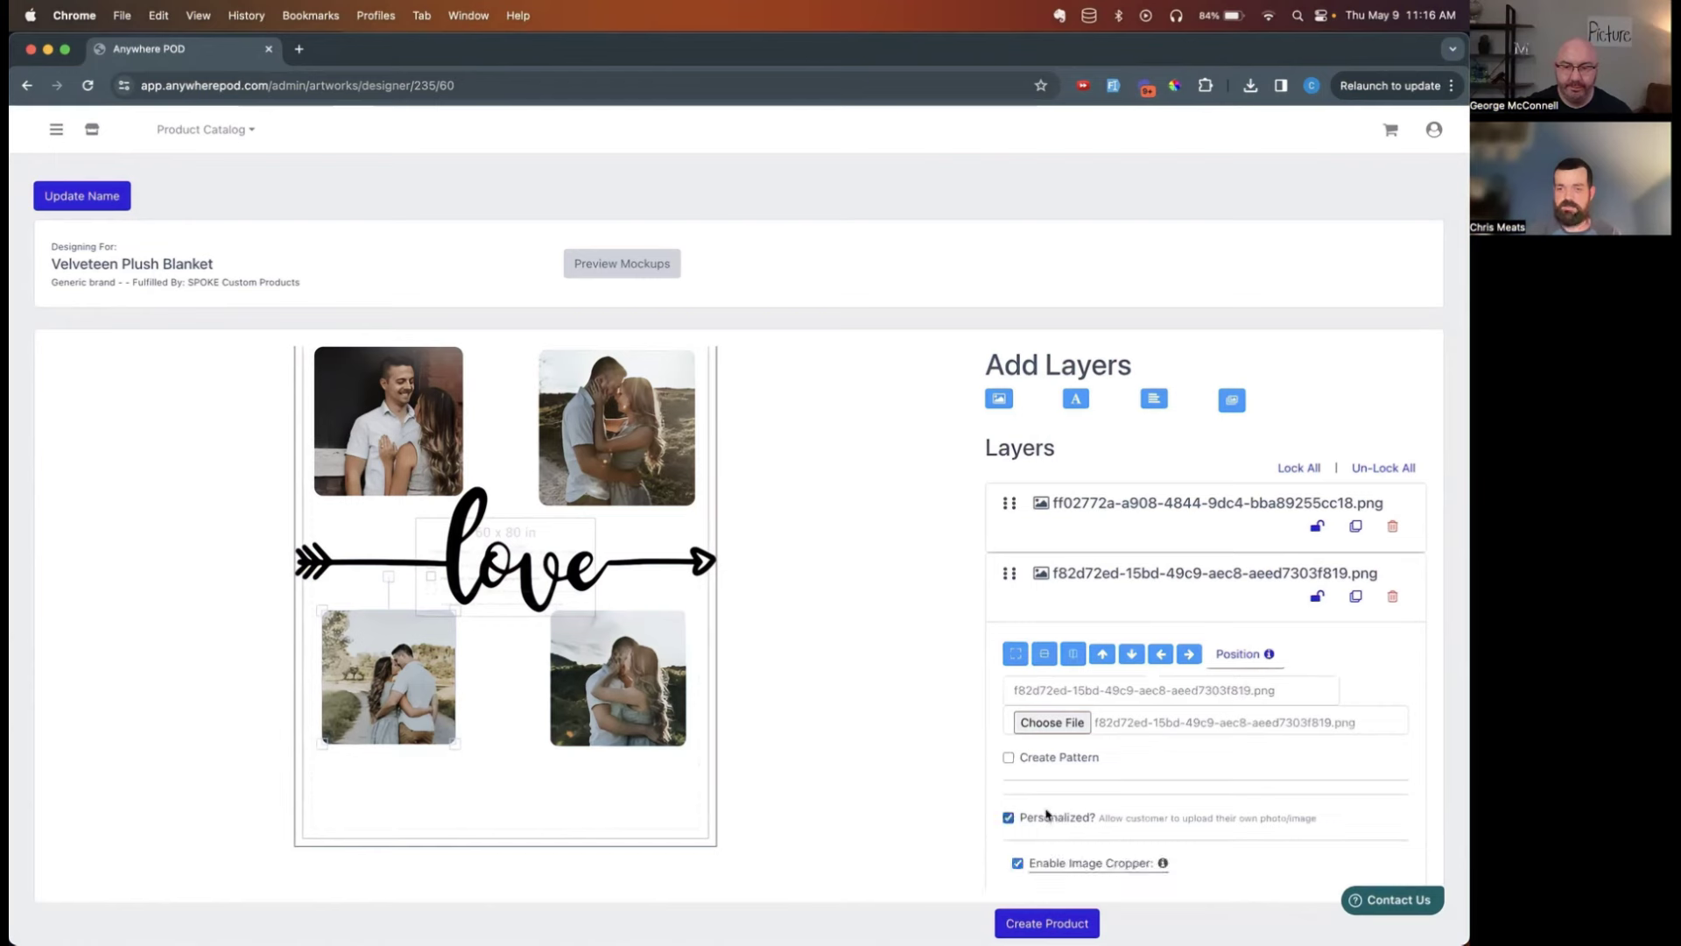
pyautogui.click(1130, 571)
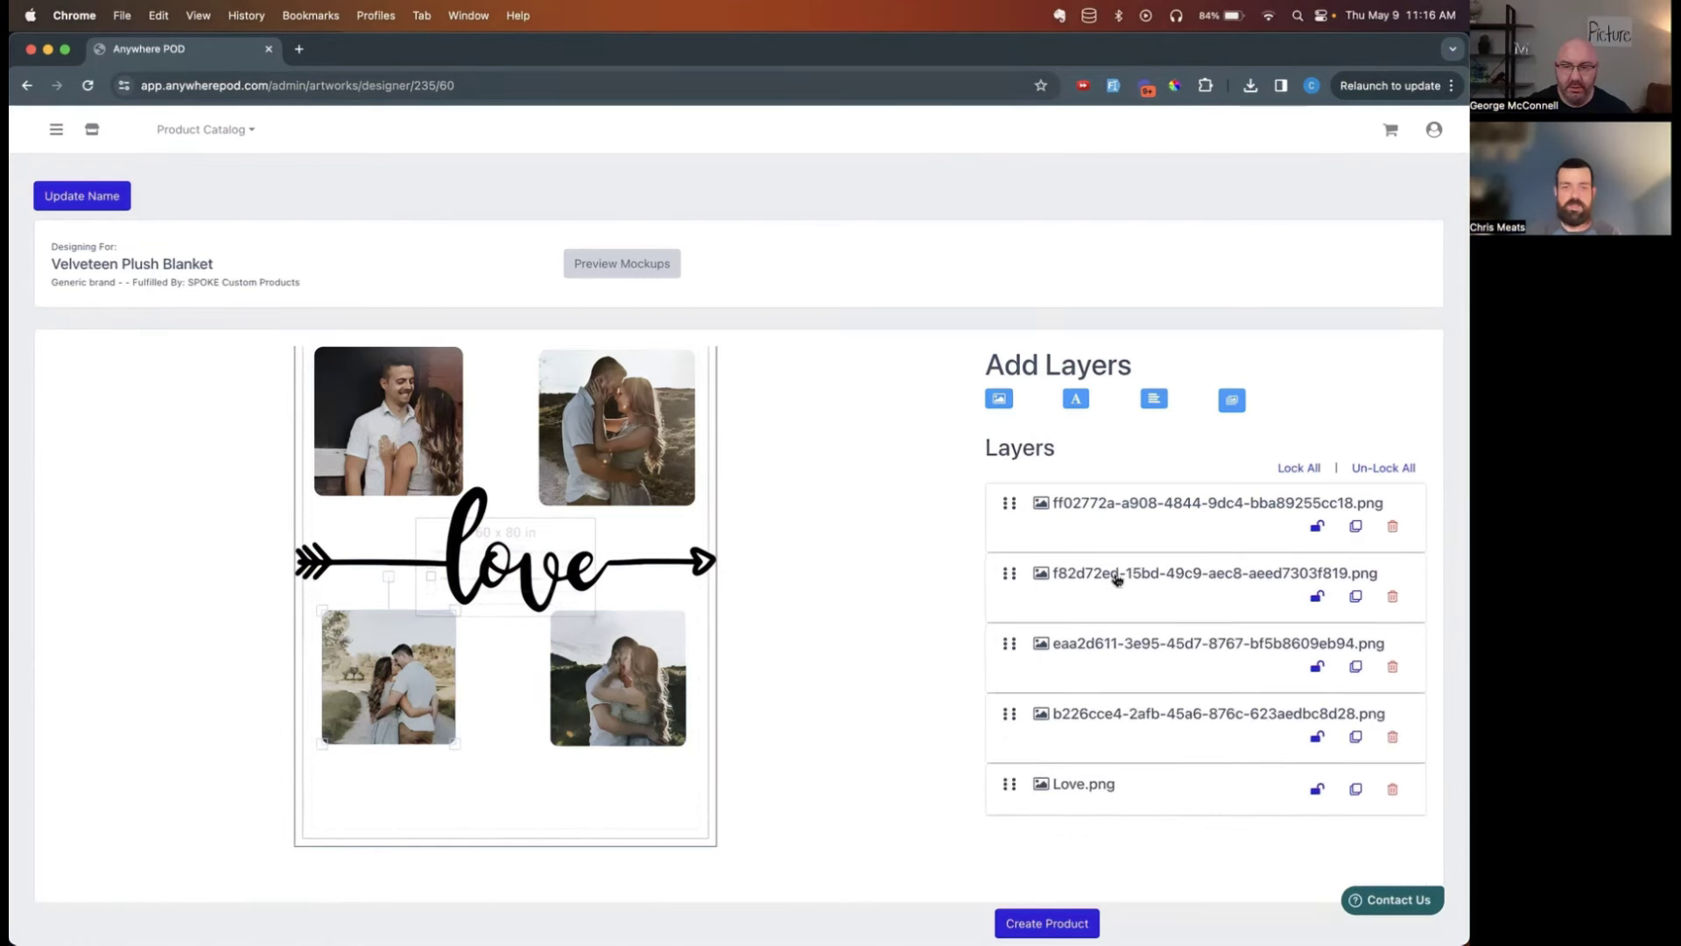
# - Select all layers and shift the whole design slightly upward
pyautogui.scroll(2, 956, 686)
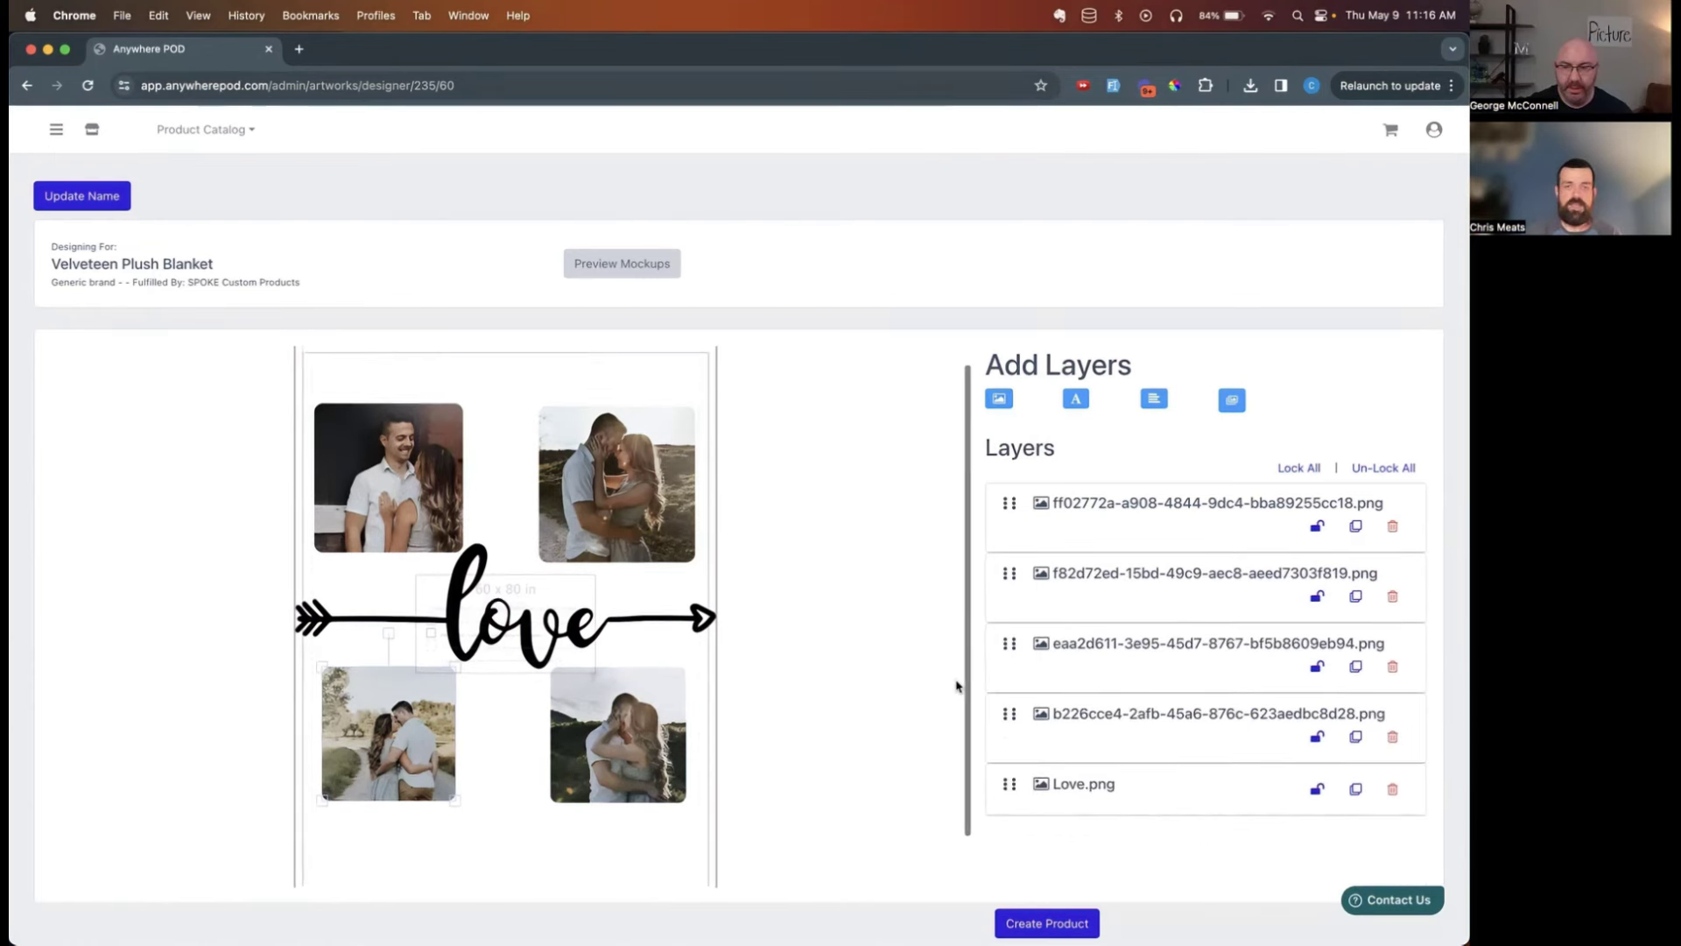
pyautogui.scroll(-2, 713, 751)
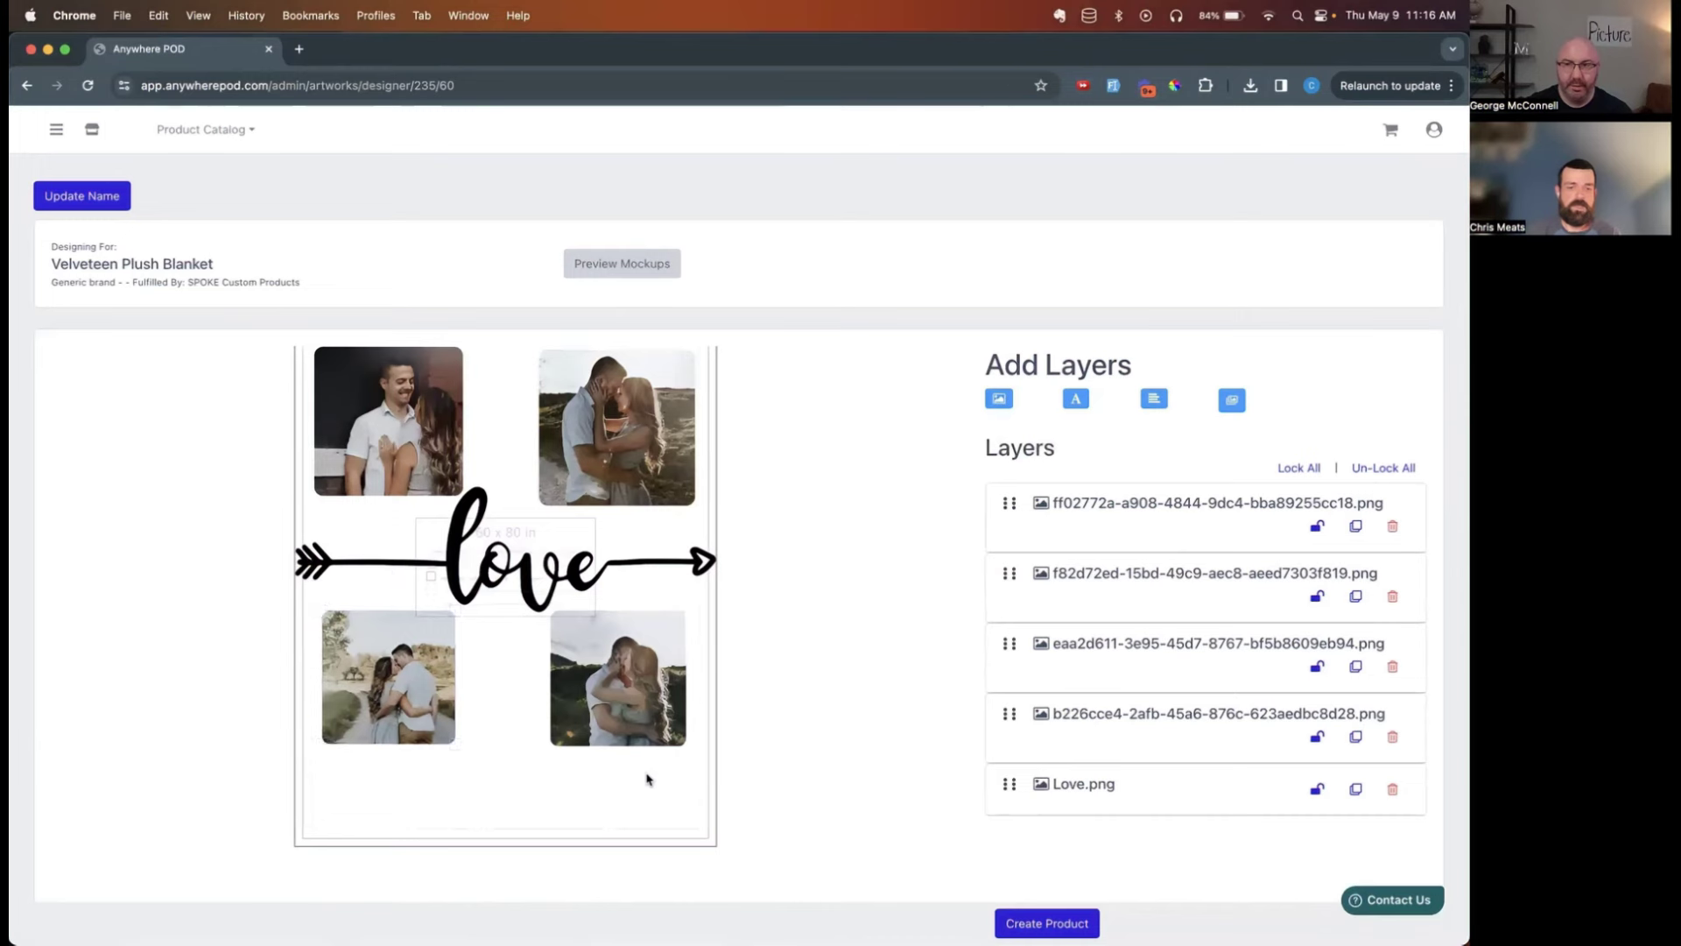
pyautogui.moveTo(648, 778); pyautogui.dragTo(350, 372)
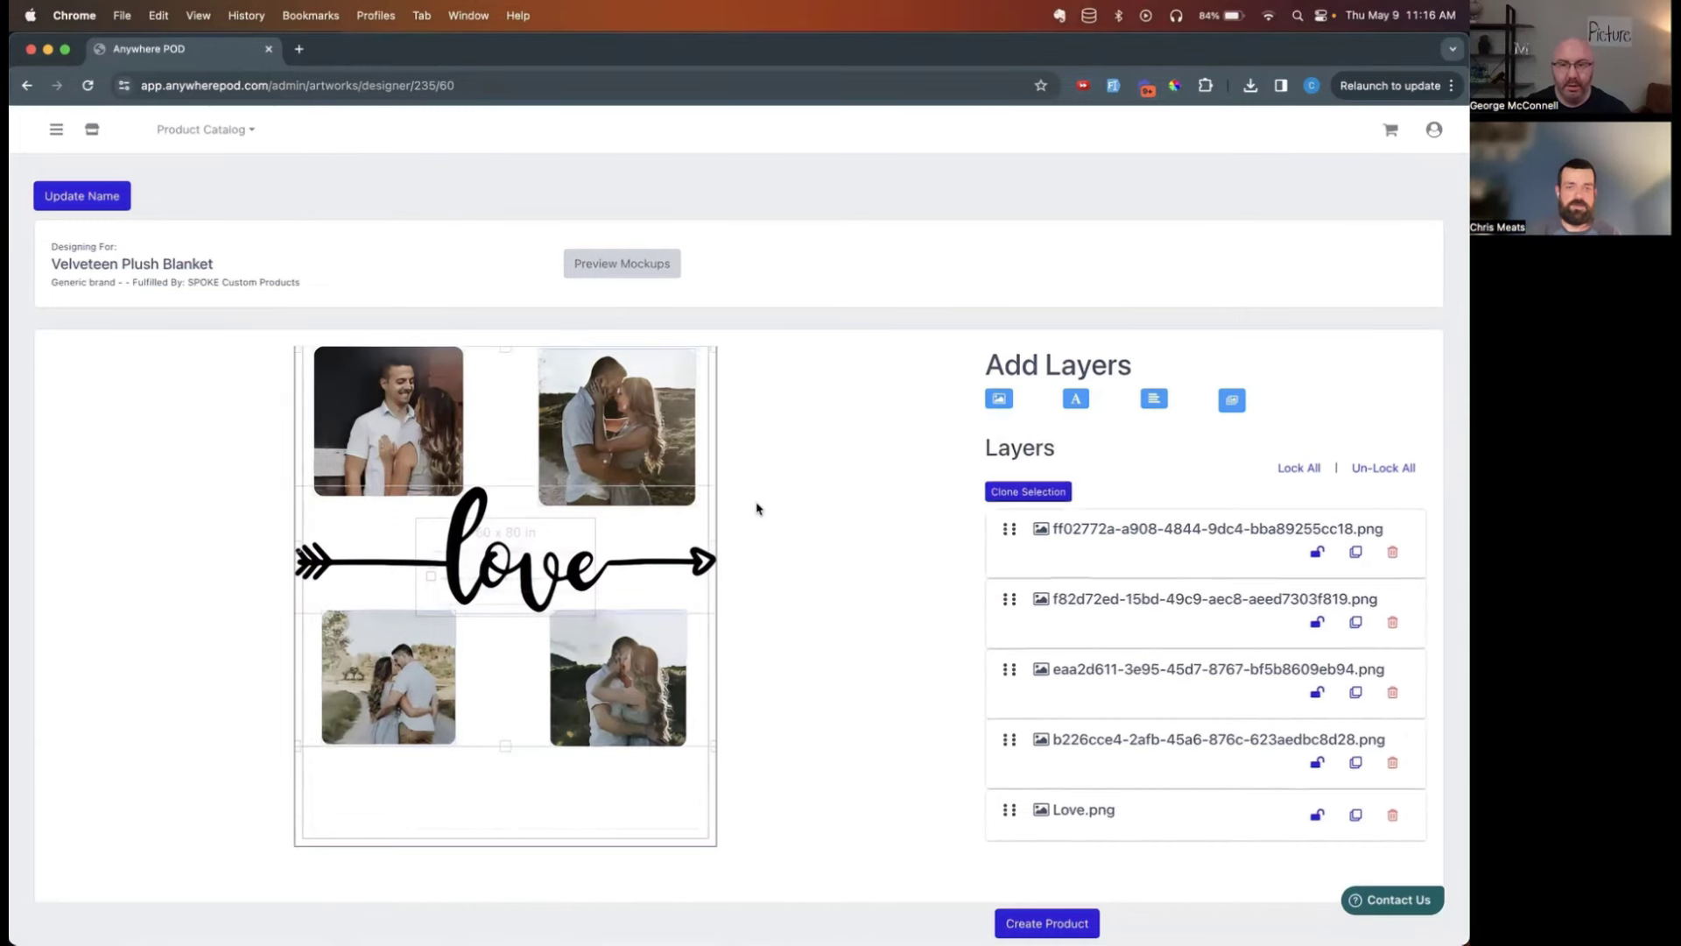
pyautogui.moveTo(624, 458); pyautogui.dragTo(624, 482)
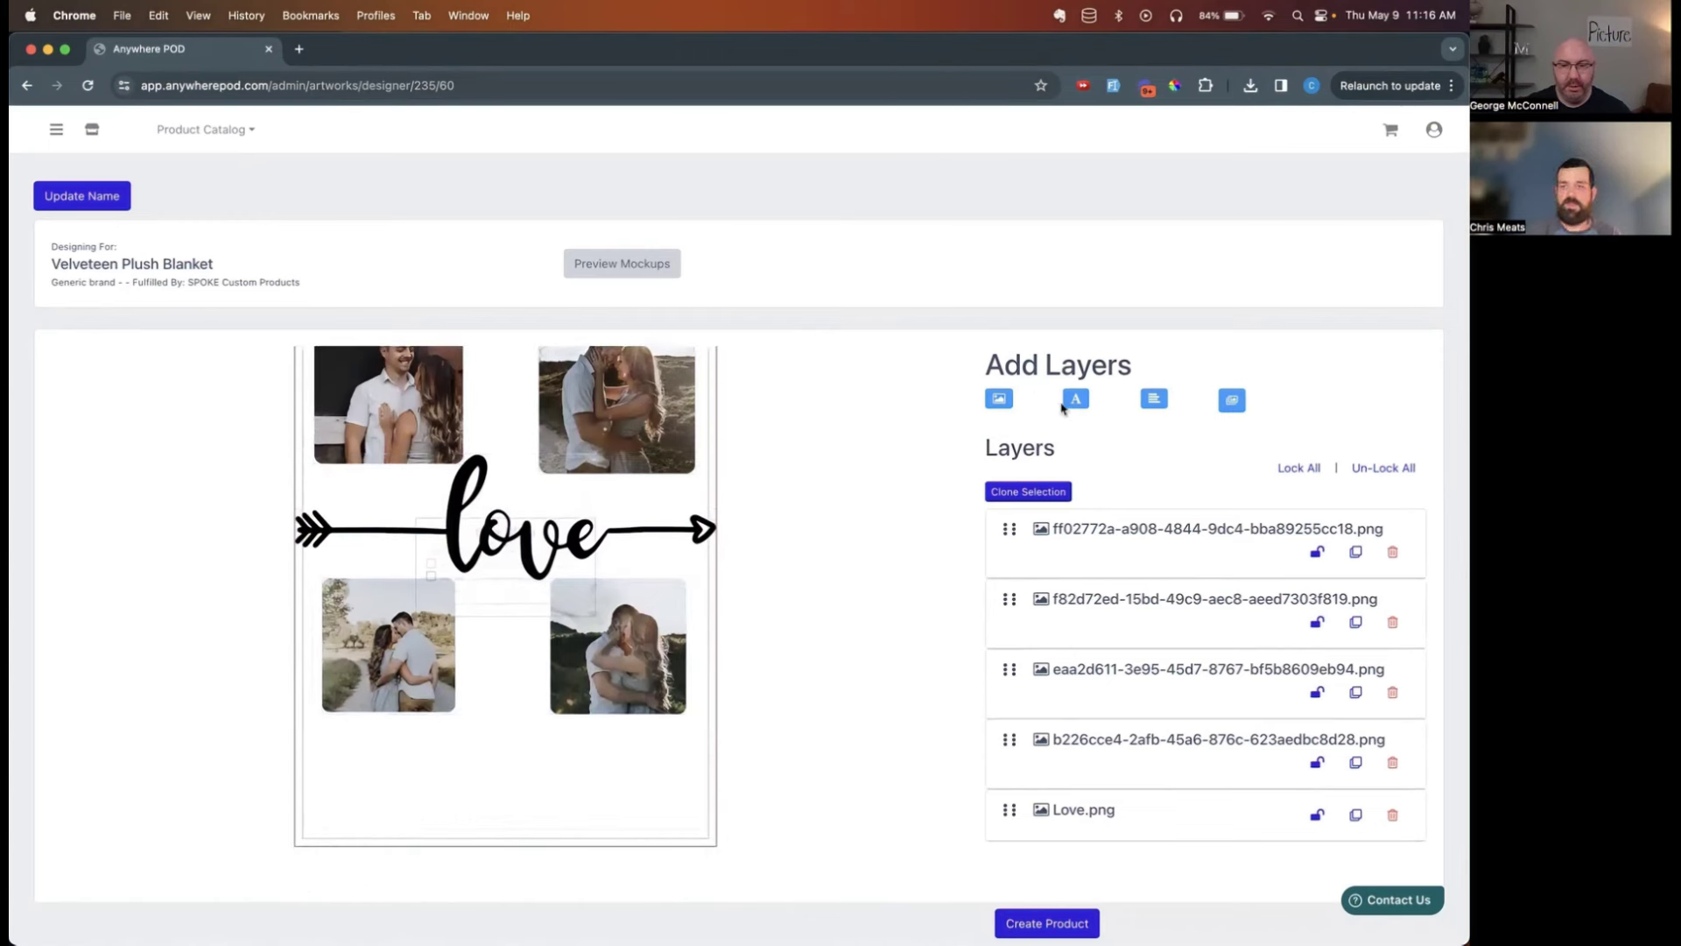
# - Add a text layer below the photos and widen its box
pyautogui.click(1076, 400)
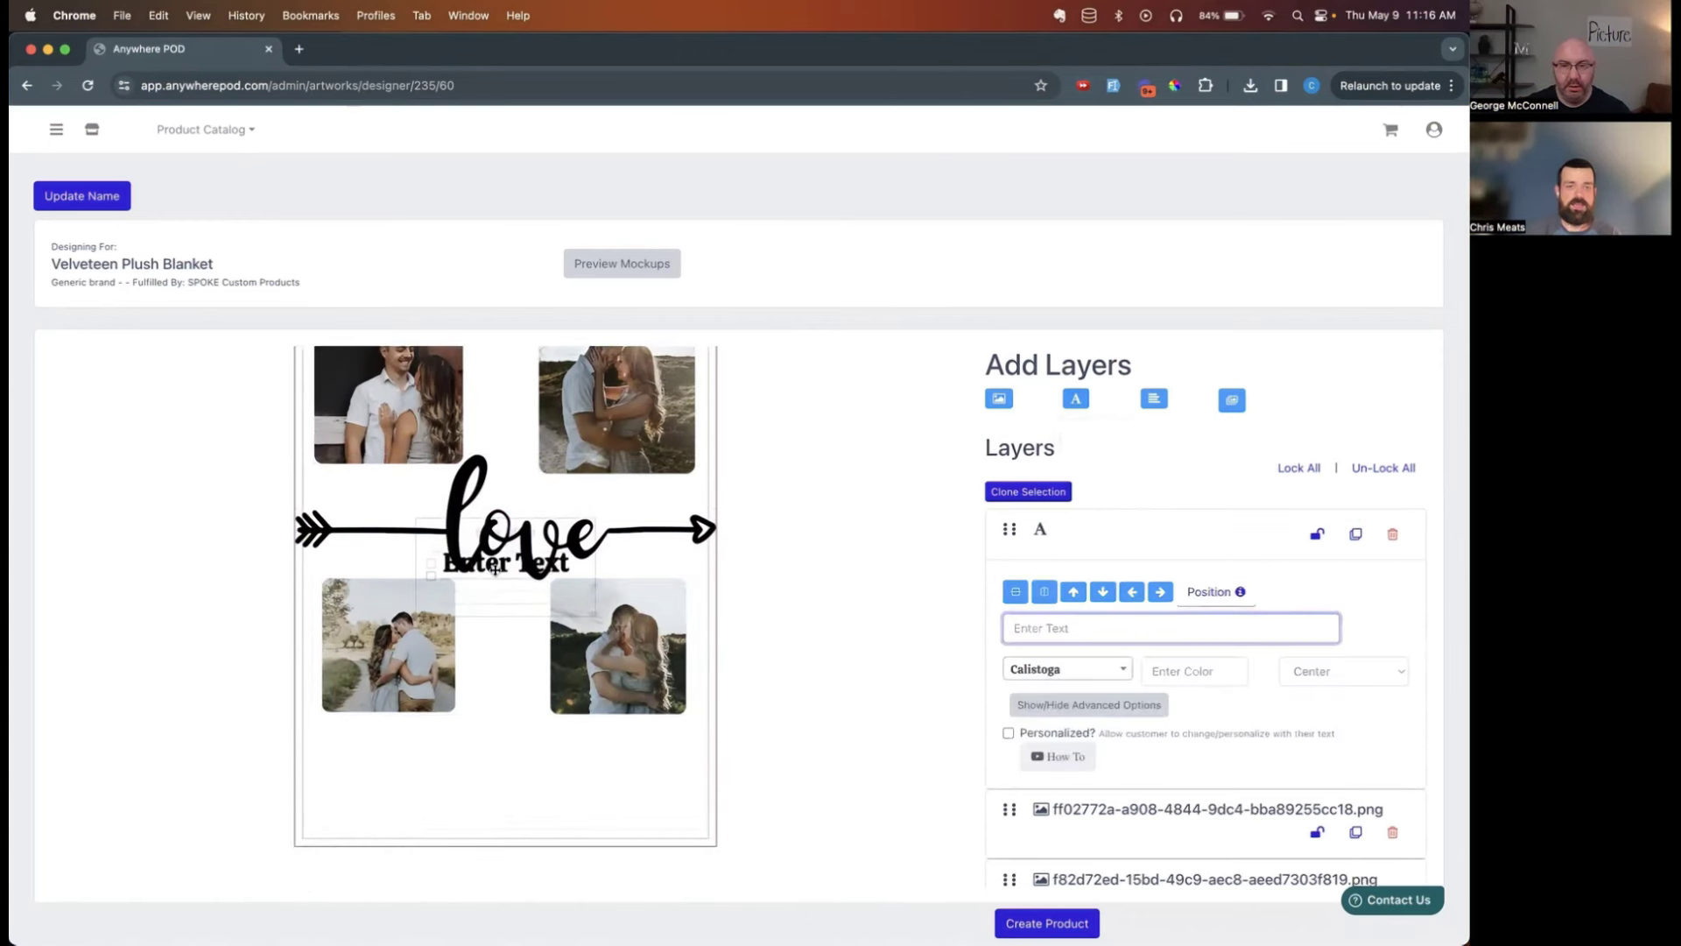
pyautogui.moveTo(495, 570); pyautogui.dragTo(487, 750)
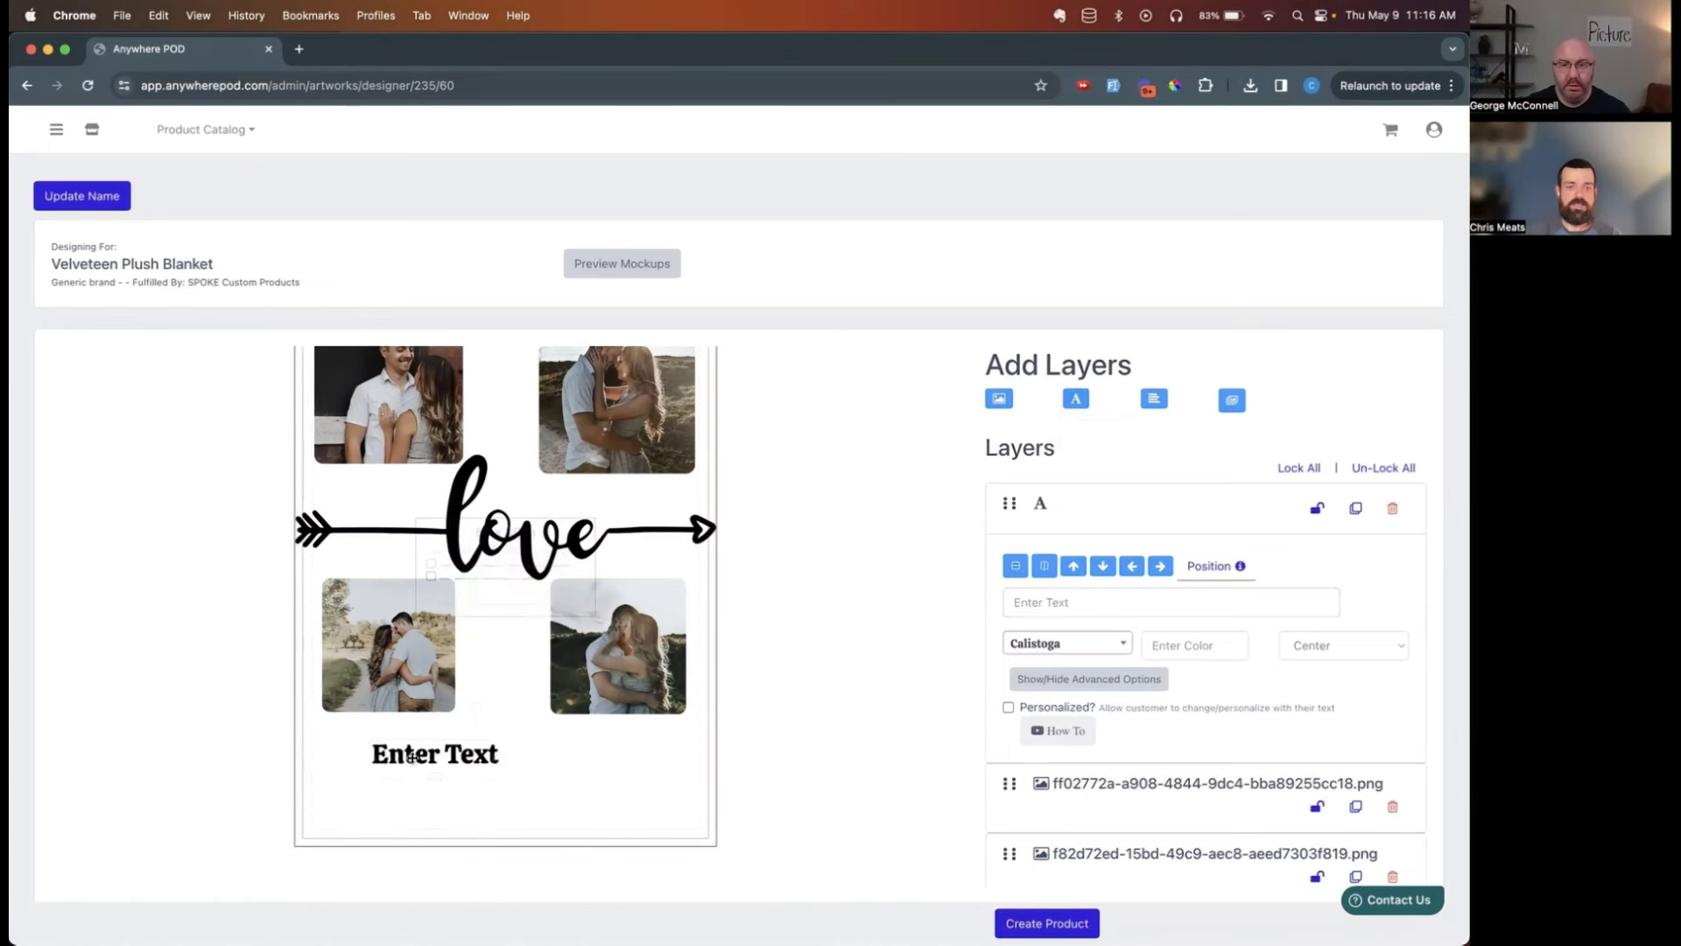
pyautogui.moveTo(611, 752); pyautogui.dragTo(671, 753)
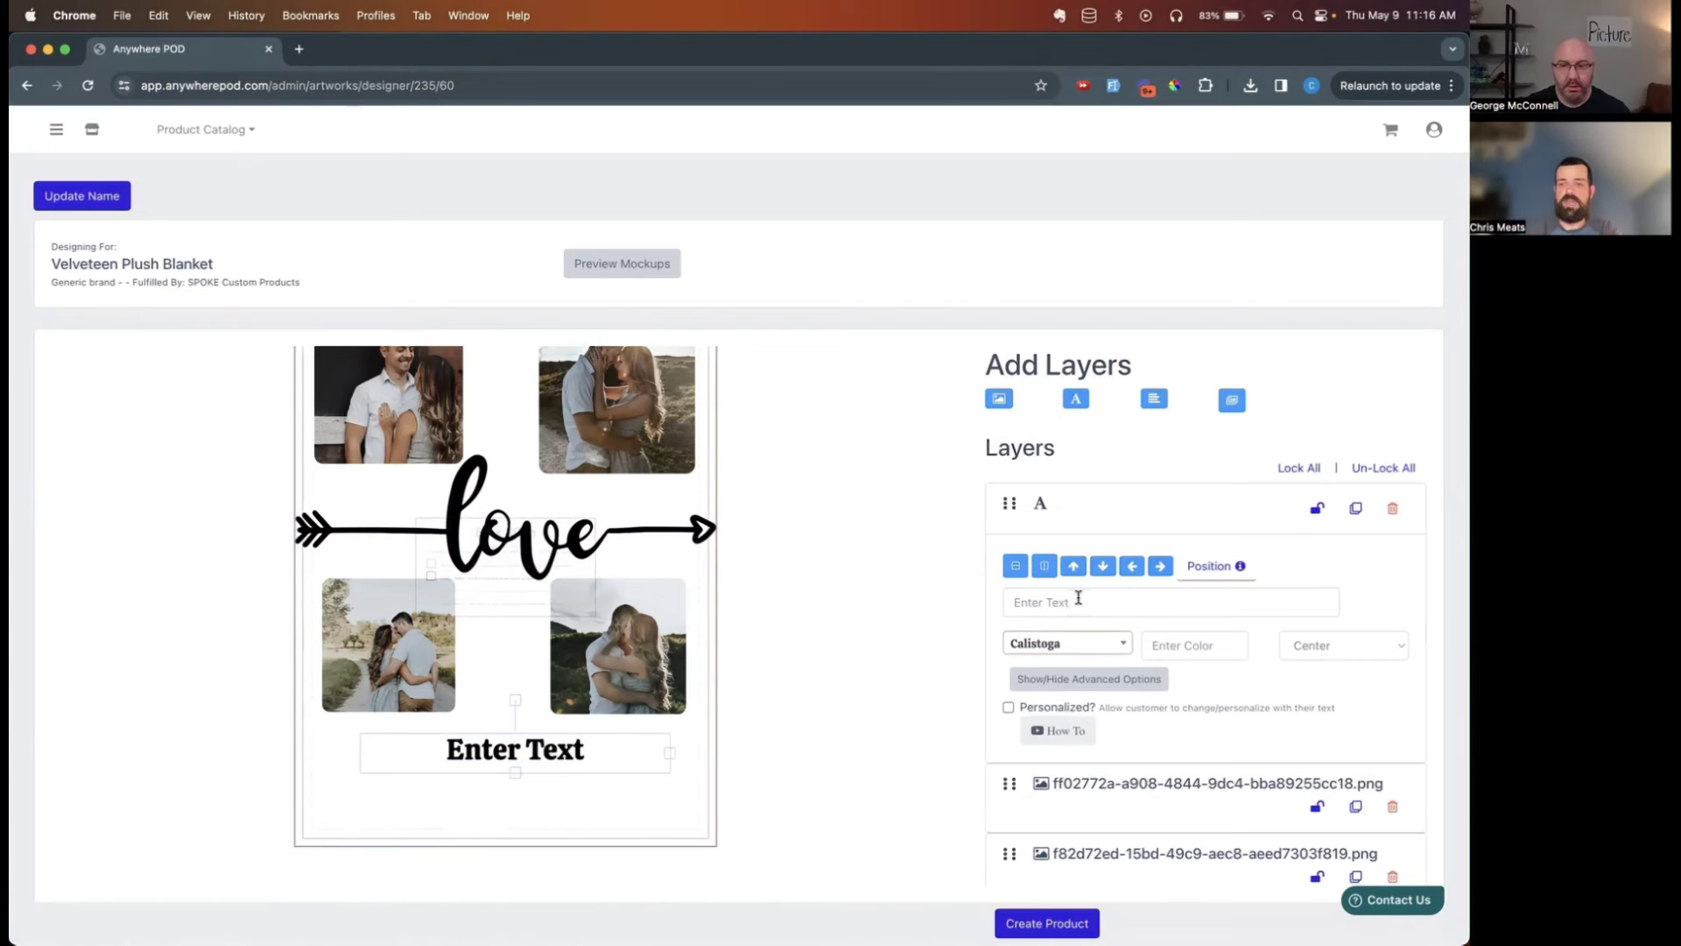
# - Set the text to 'Jake & Emily' in Clicker Script, enlarge it, and mark it Personalized
pyautogui.click(1078, 600)
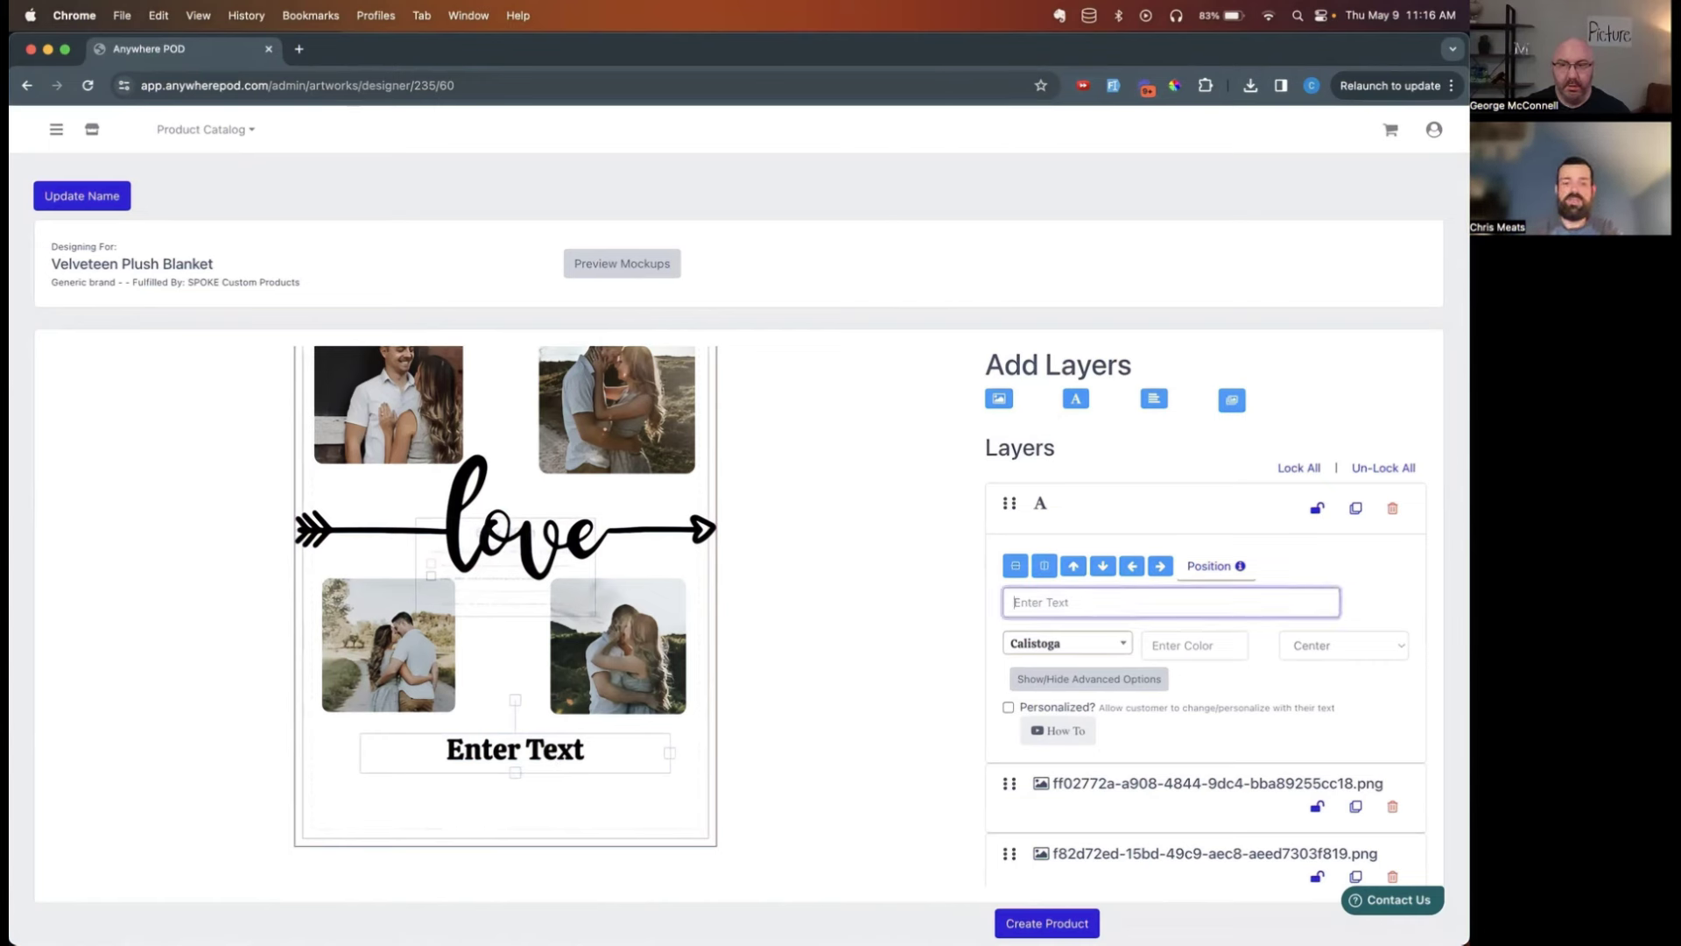
pyautogui.write('Jake')
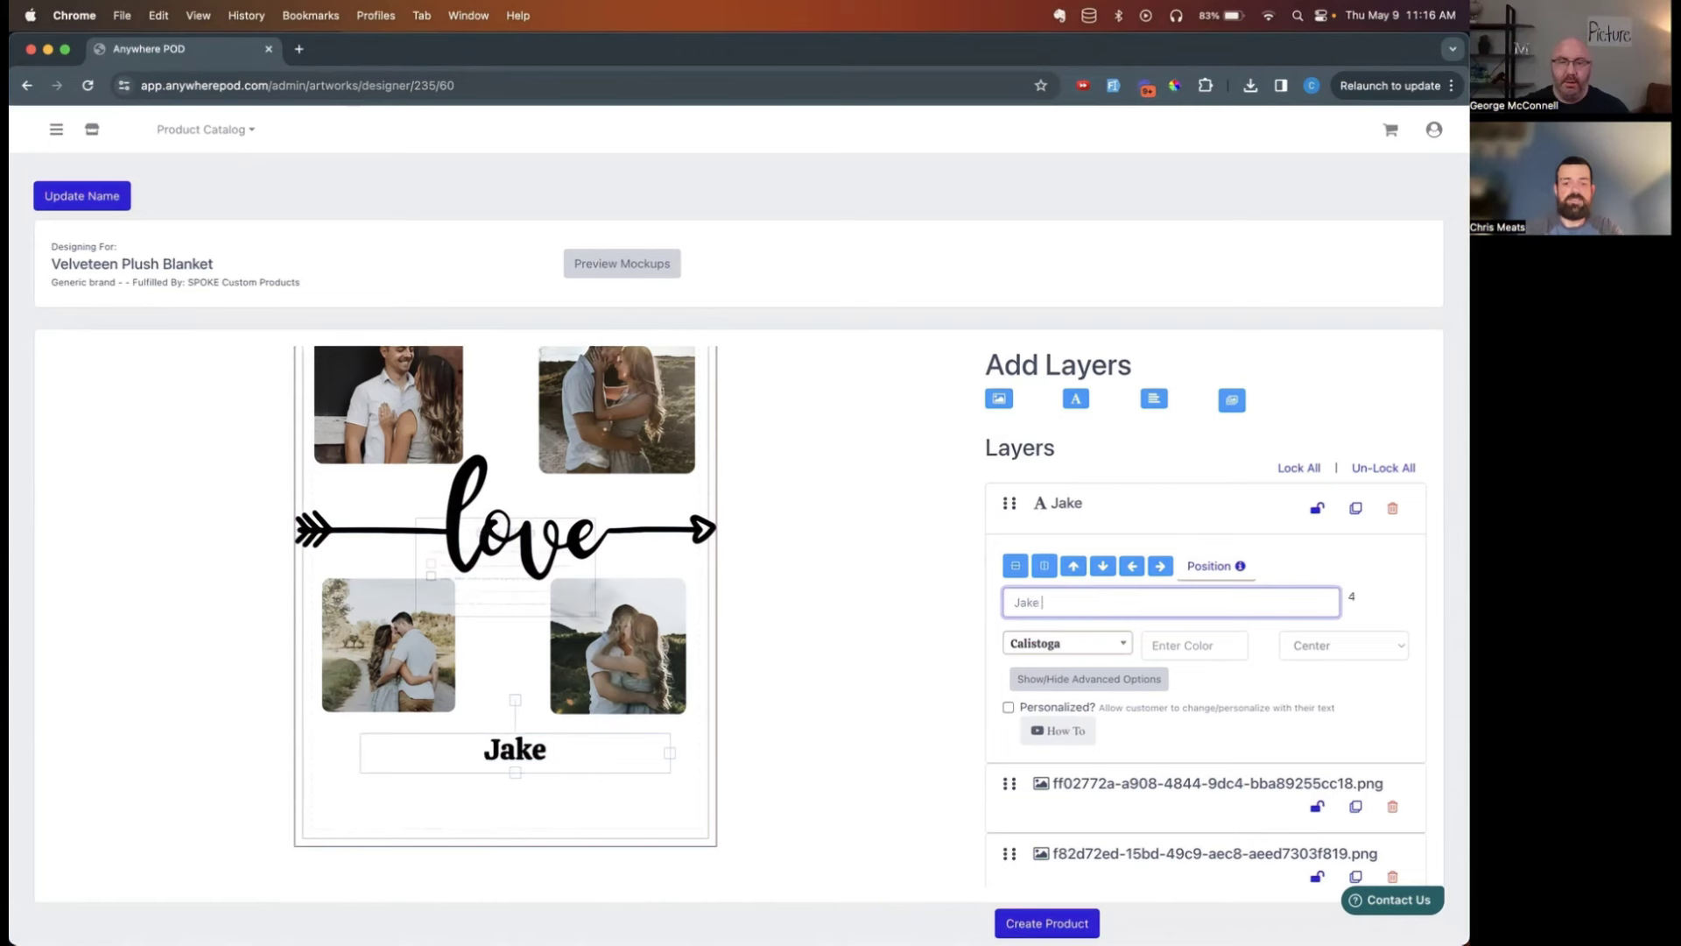
pyautogui.write(' &')
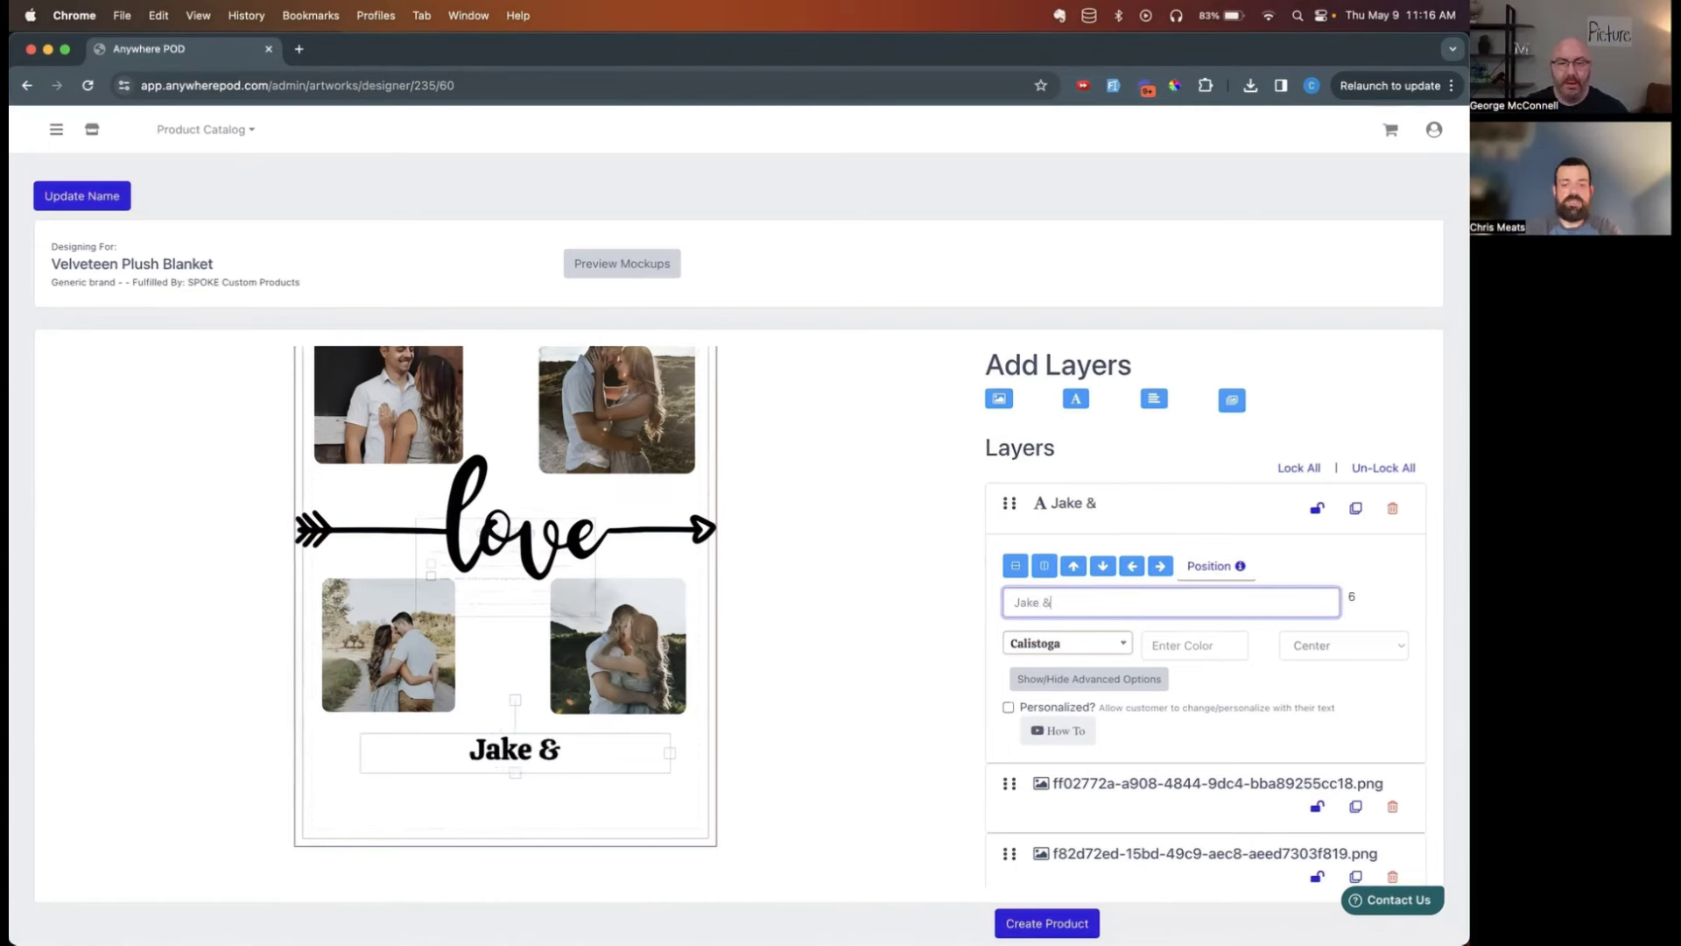
pyautogui.write(' Emily')
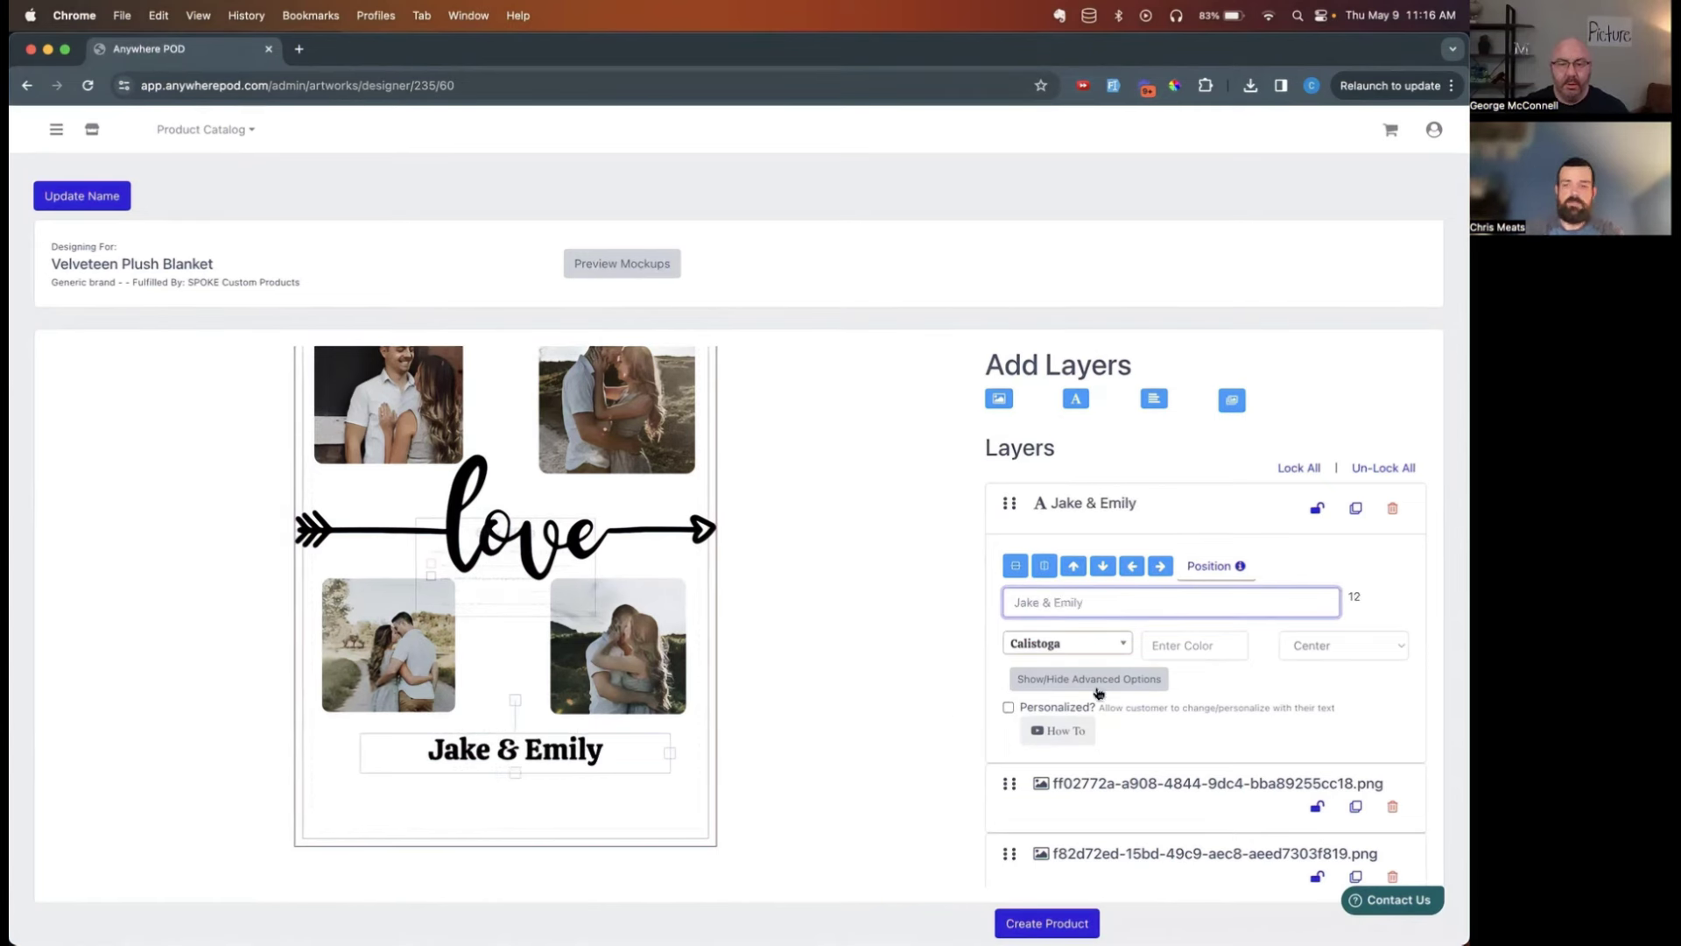
pyautogui.click(1100, 648)
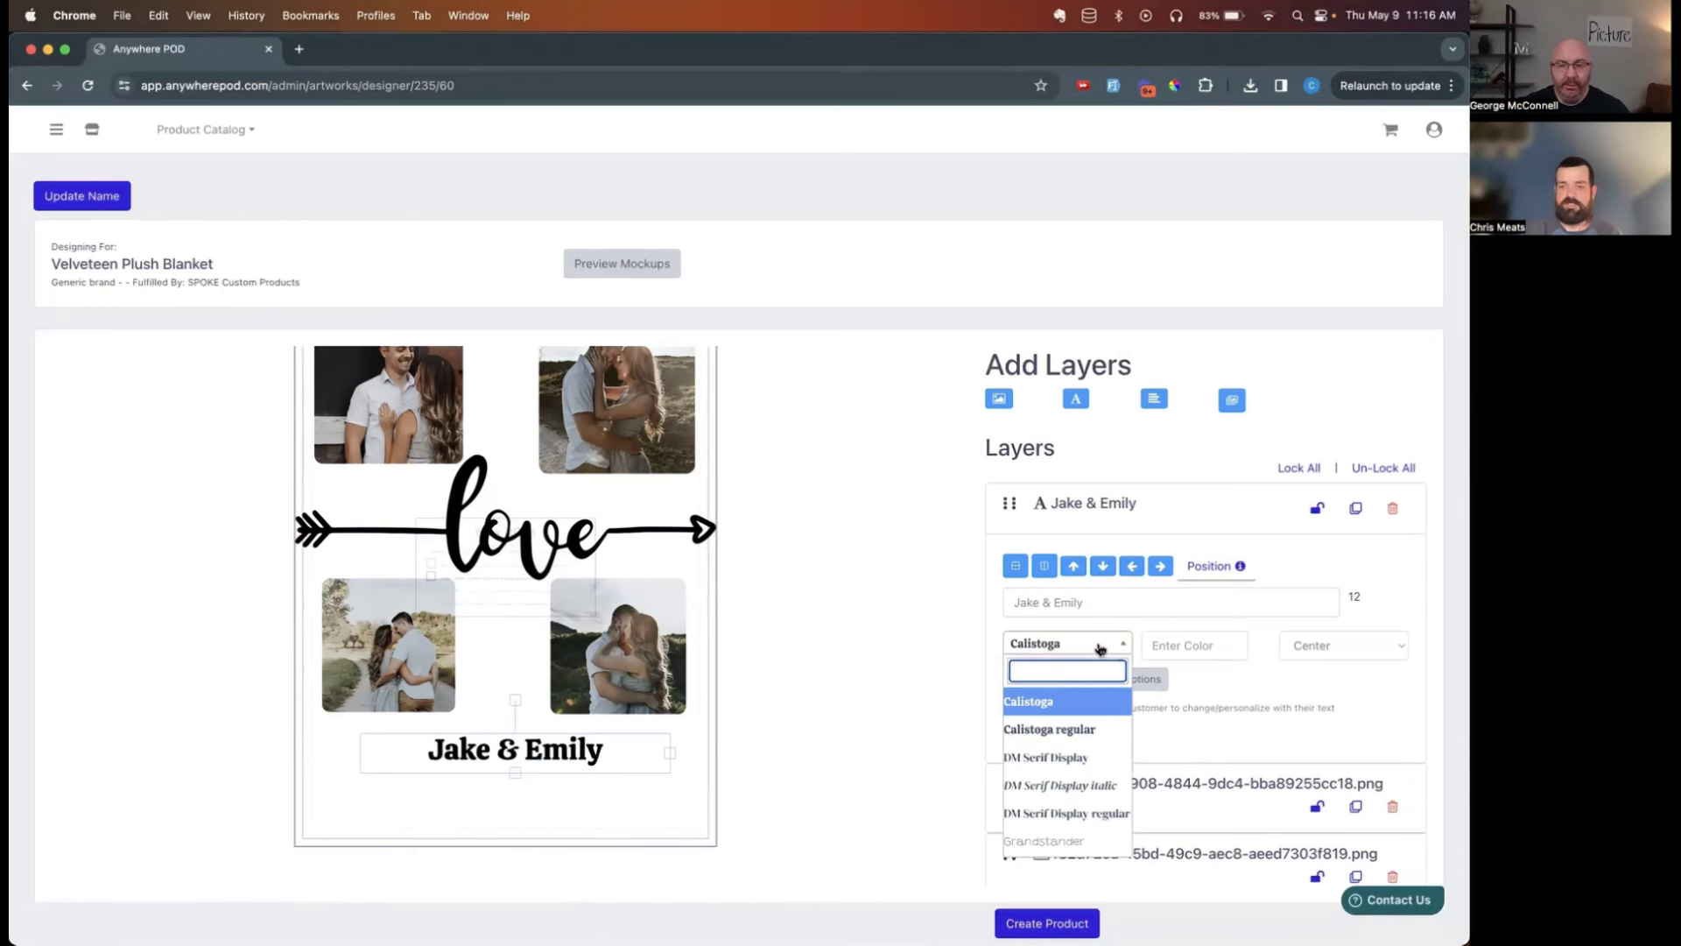
pyautogui.write('scri')
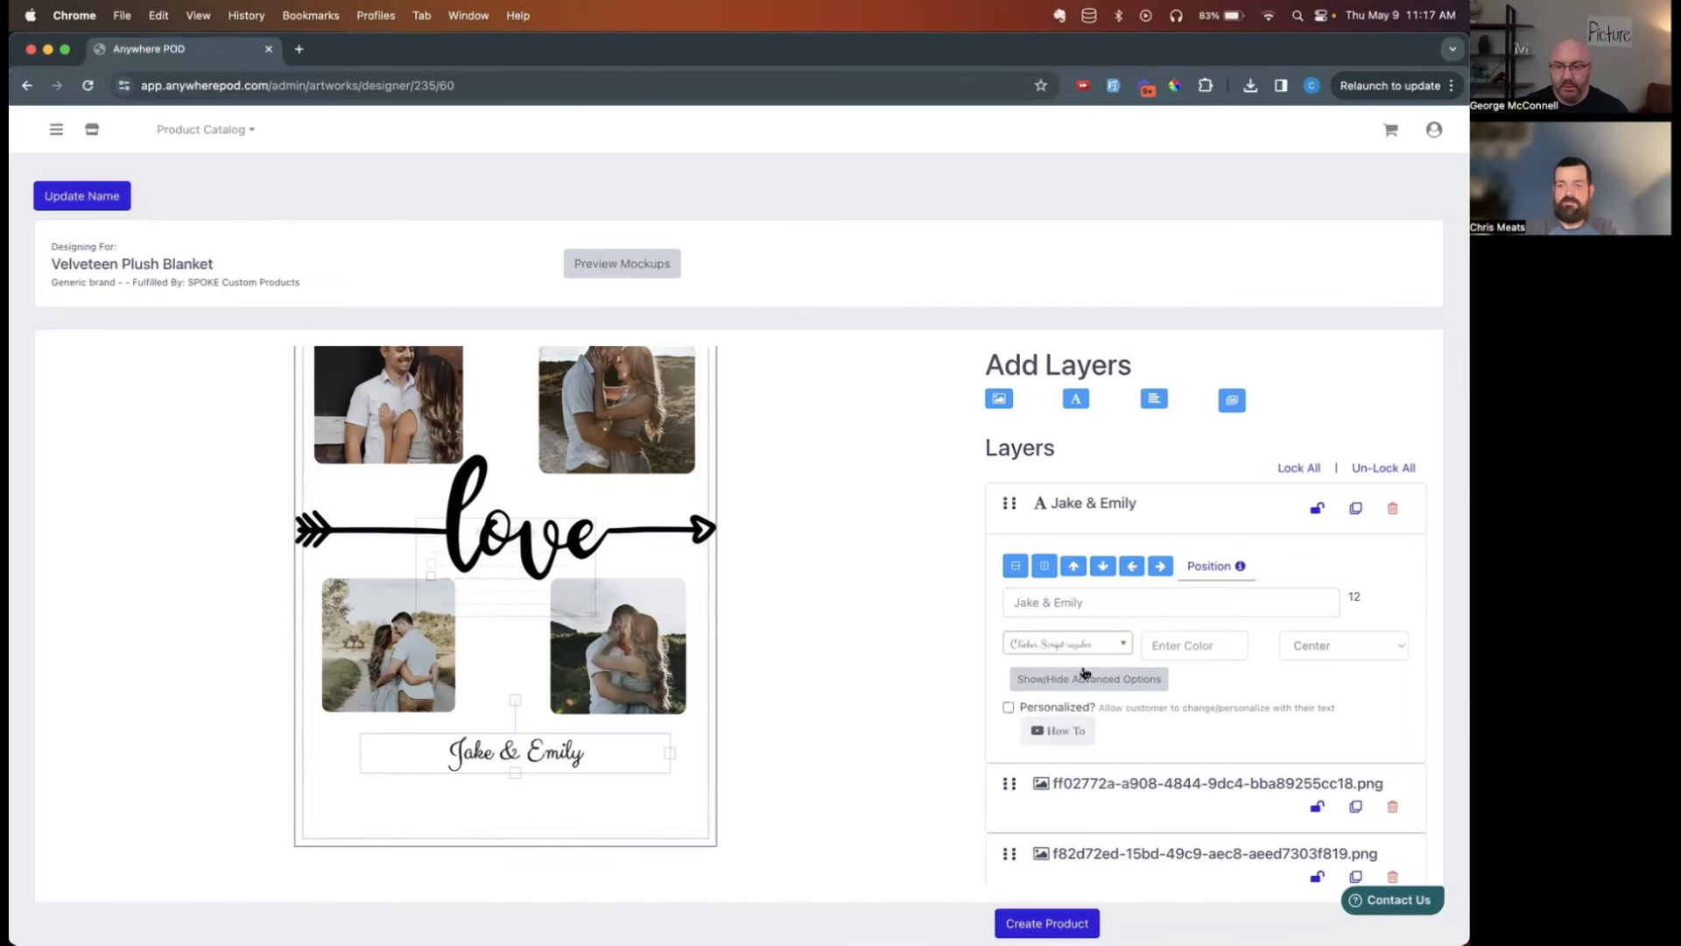
pyautogui.click(1094, 849)
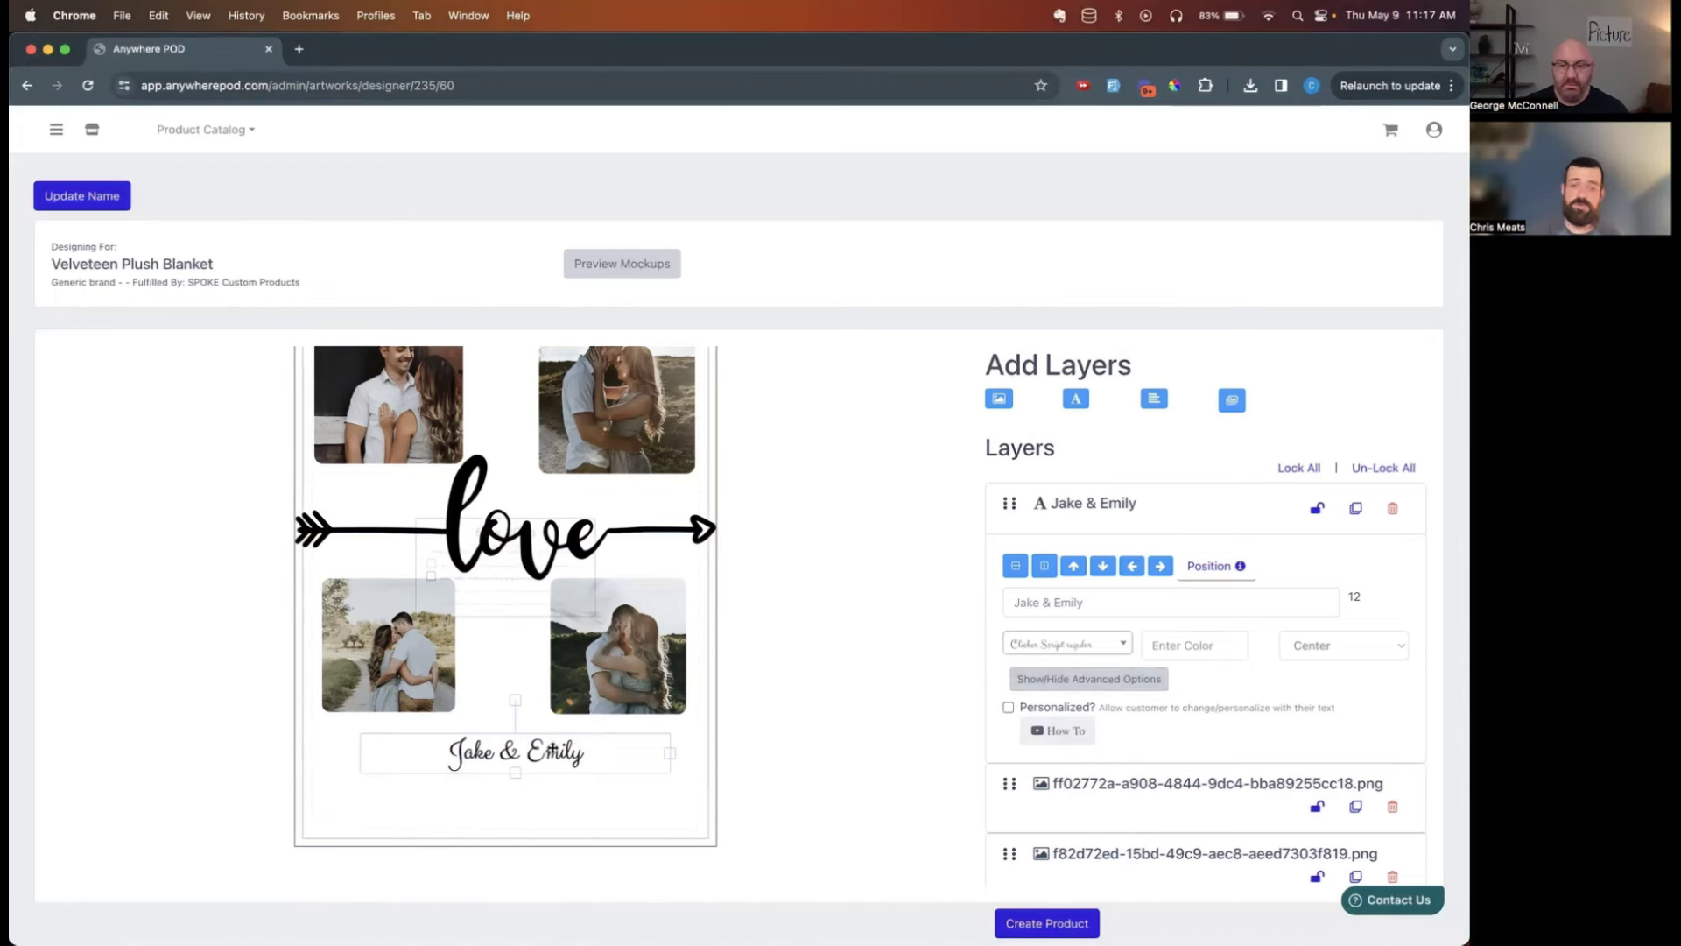
pyautogui.moveTo(515, 774); pyautogui.dragTo(510, 740)
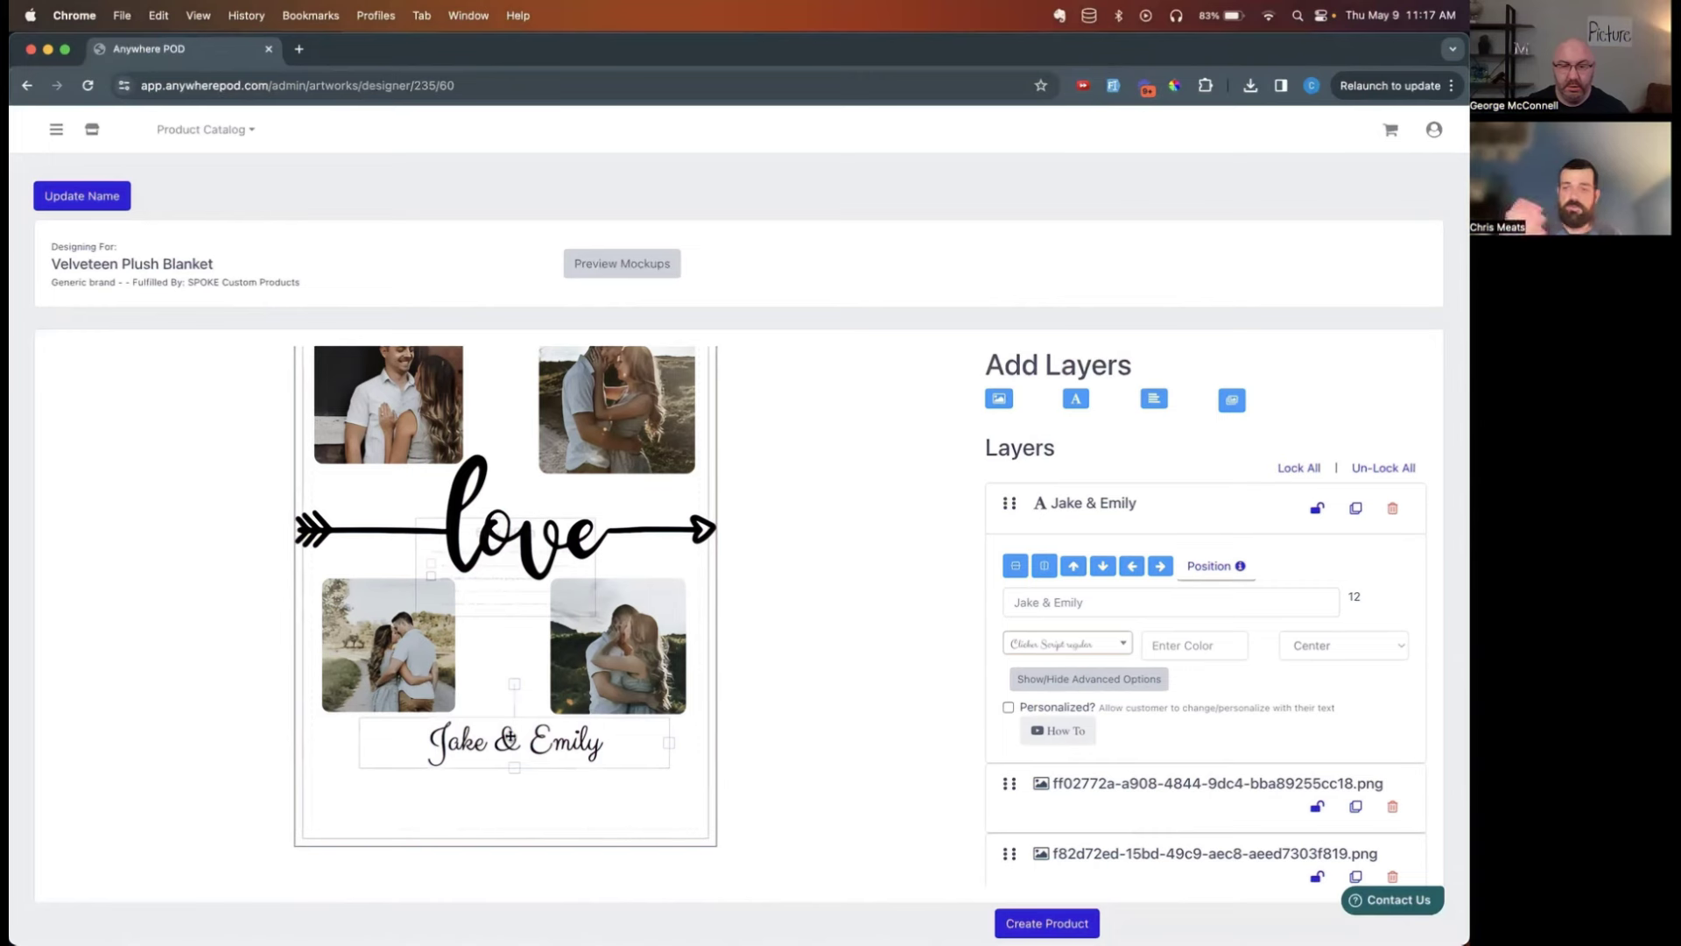
pyautogui.click(1019, 706)
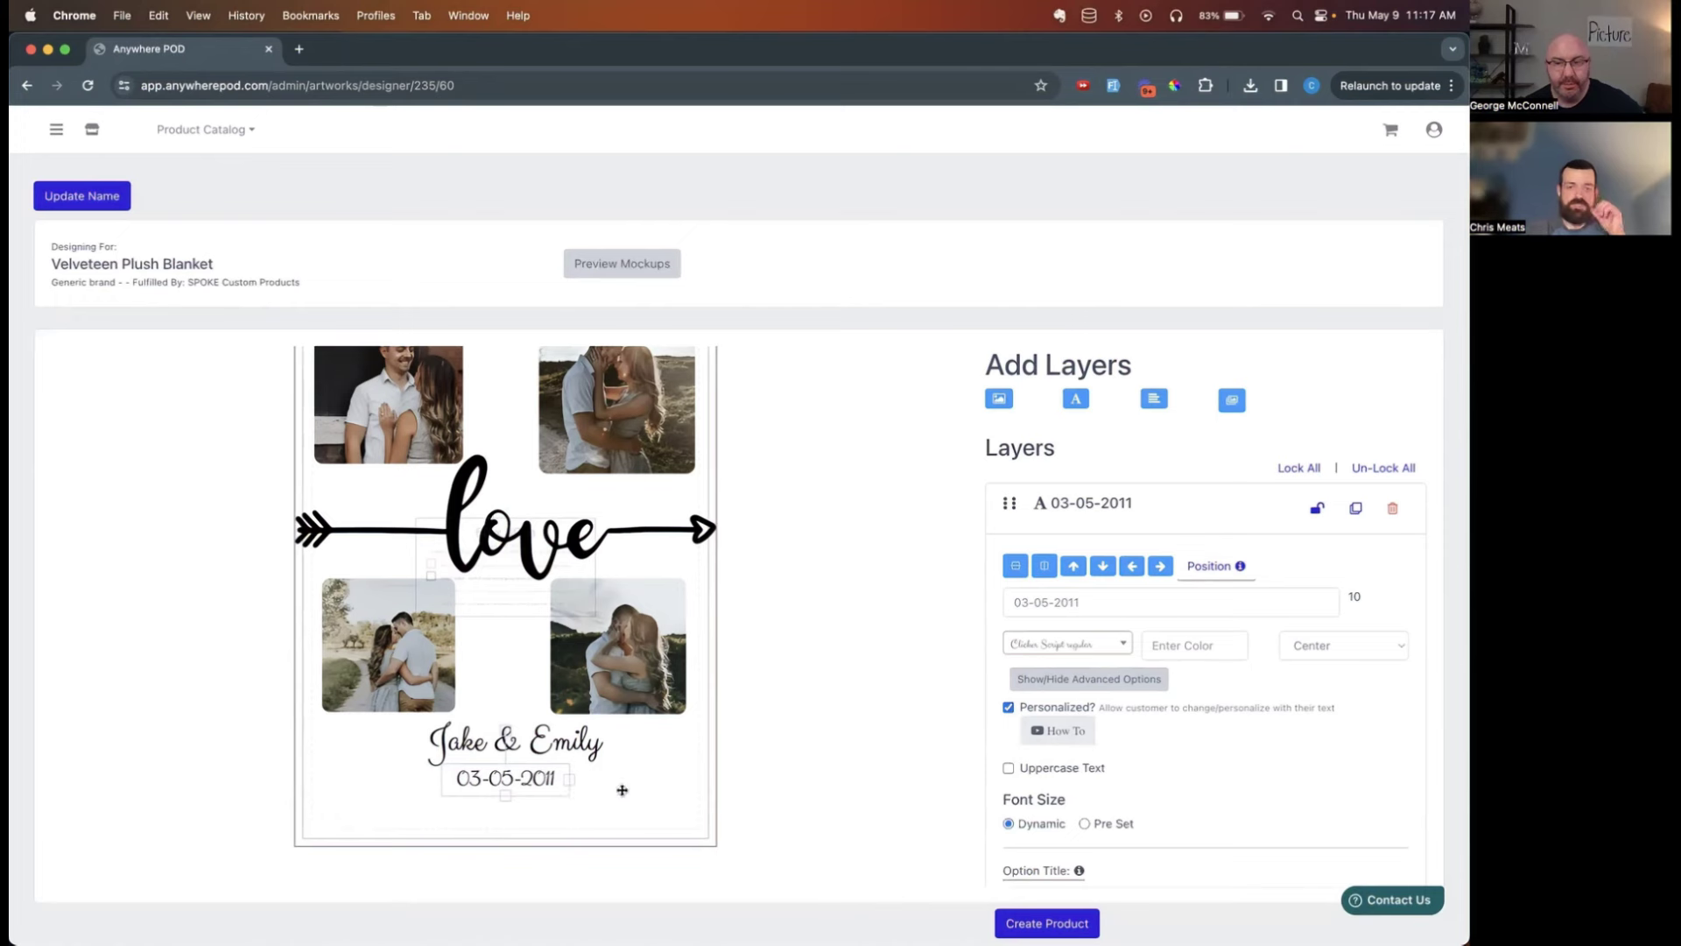
# - Scroll up in the designer while placing the 03-05-2011 date line under the names
pyautogui.scroll(2, 819, 680)
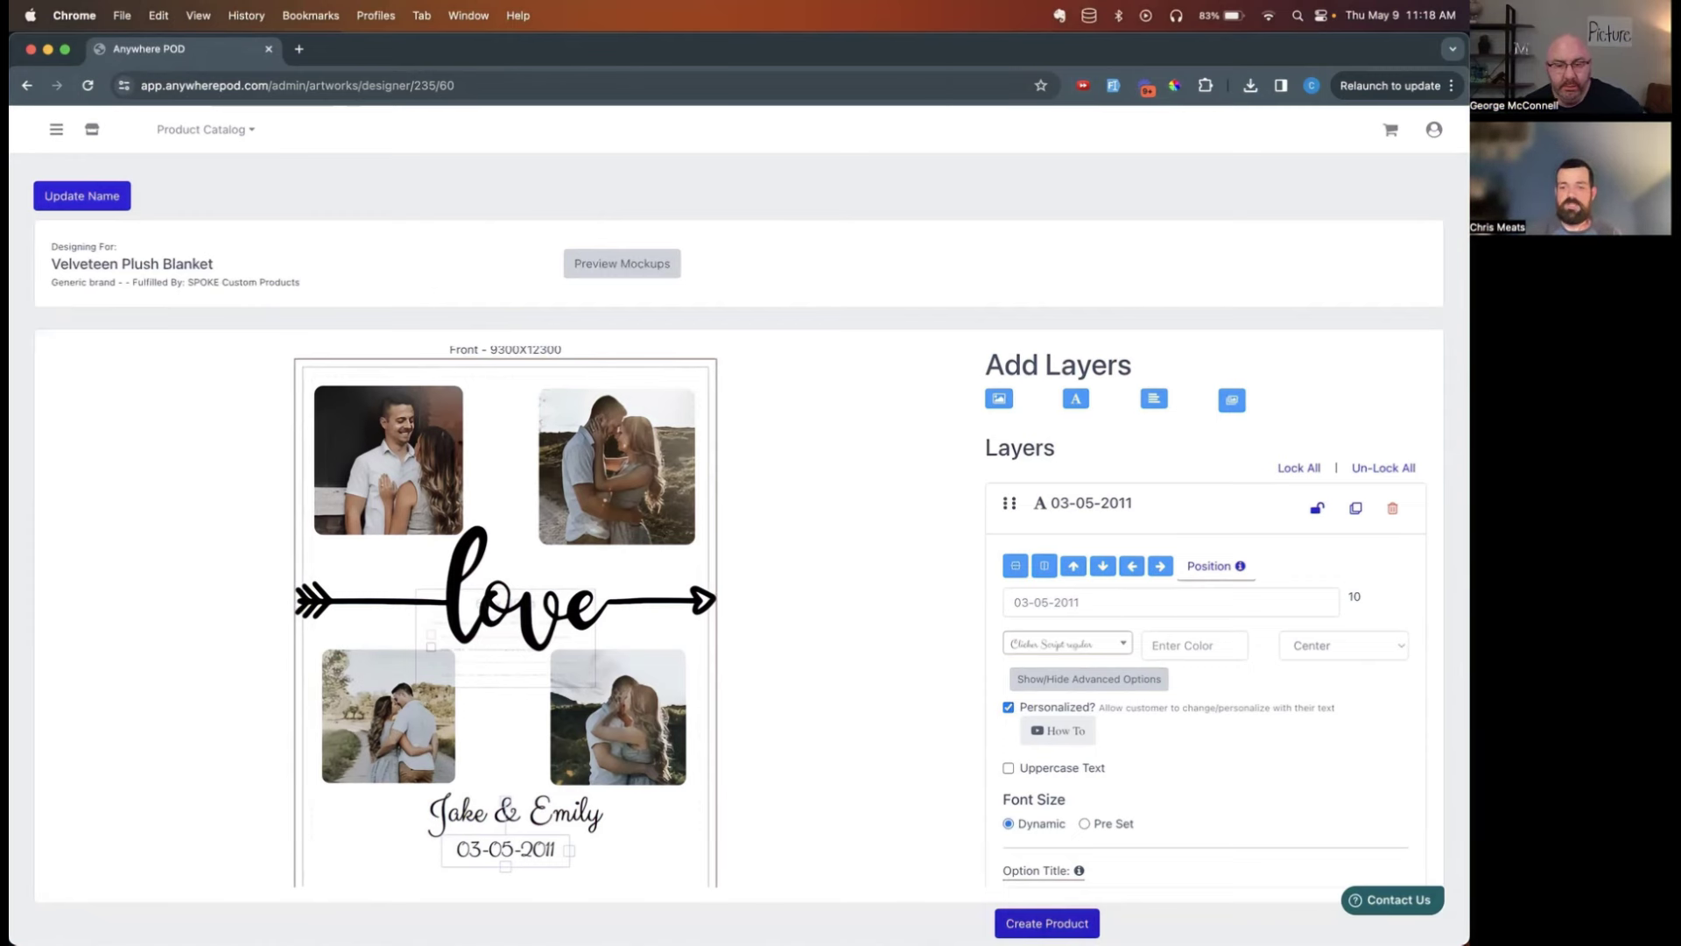
# - Create the Velveteen Plush Blanket product from the finished design
pyautogui.click(1047, 923)
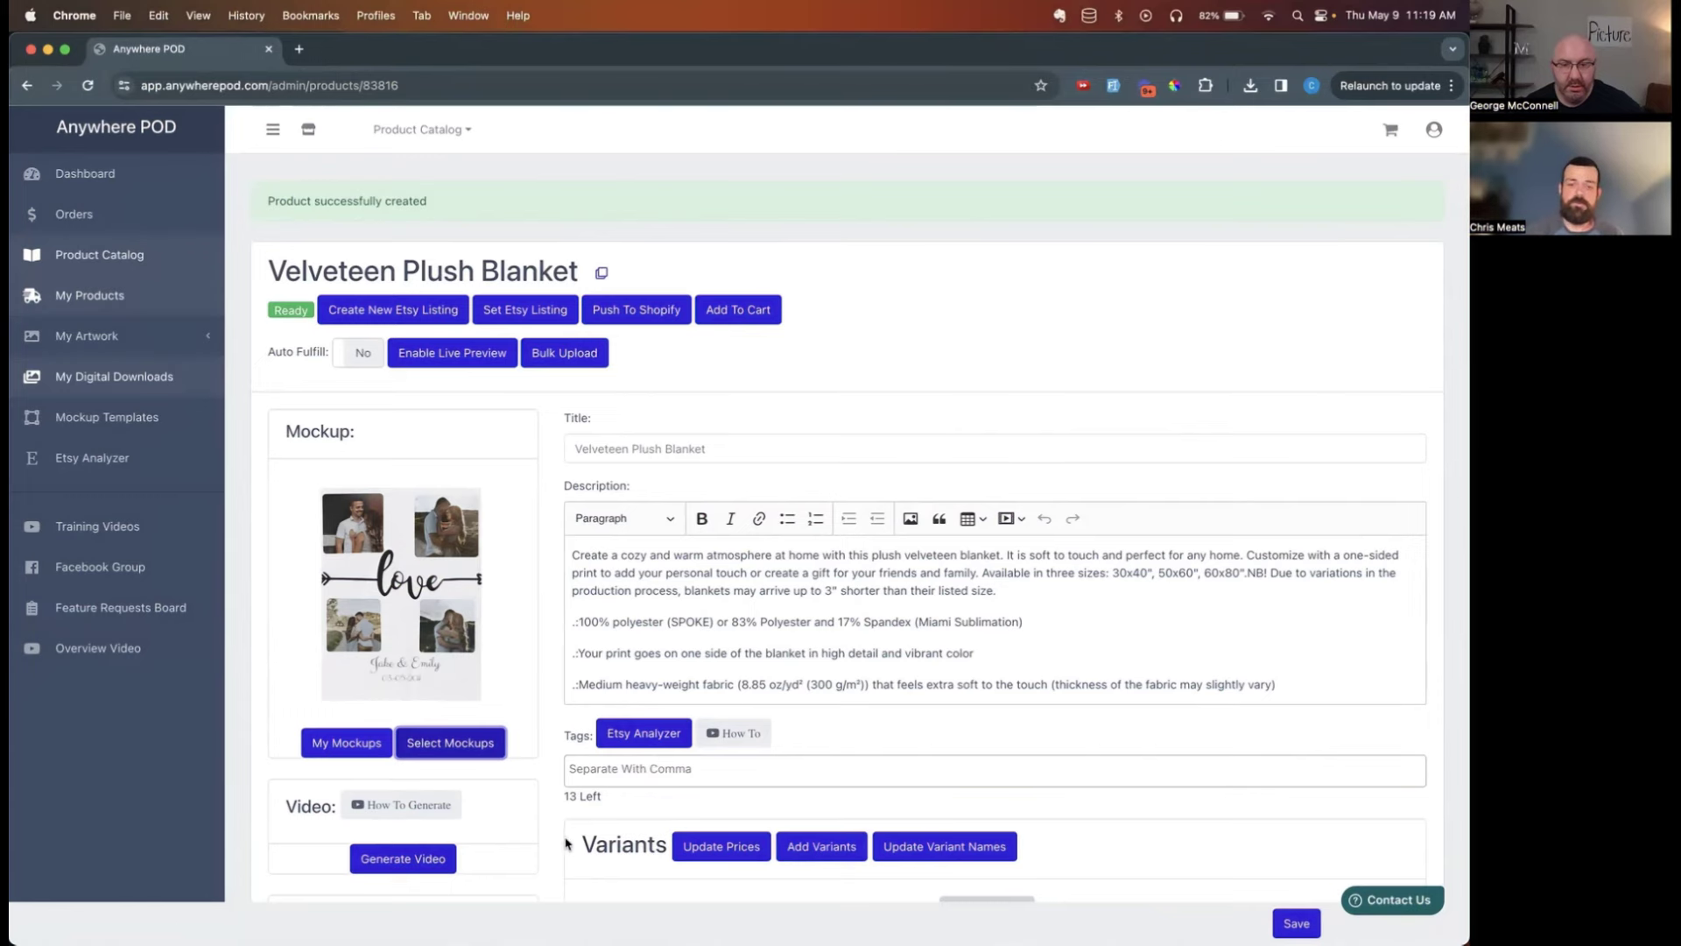
pyautogui.scroll(-5, 560, 843)
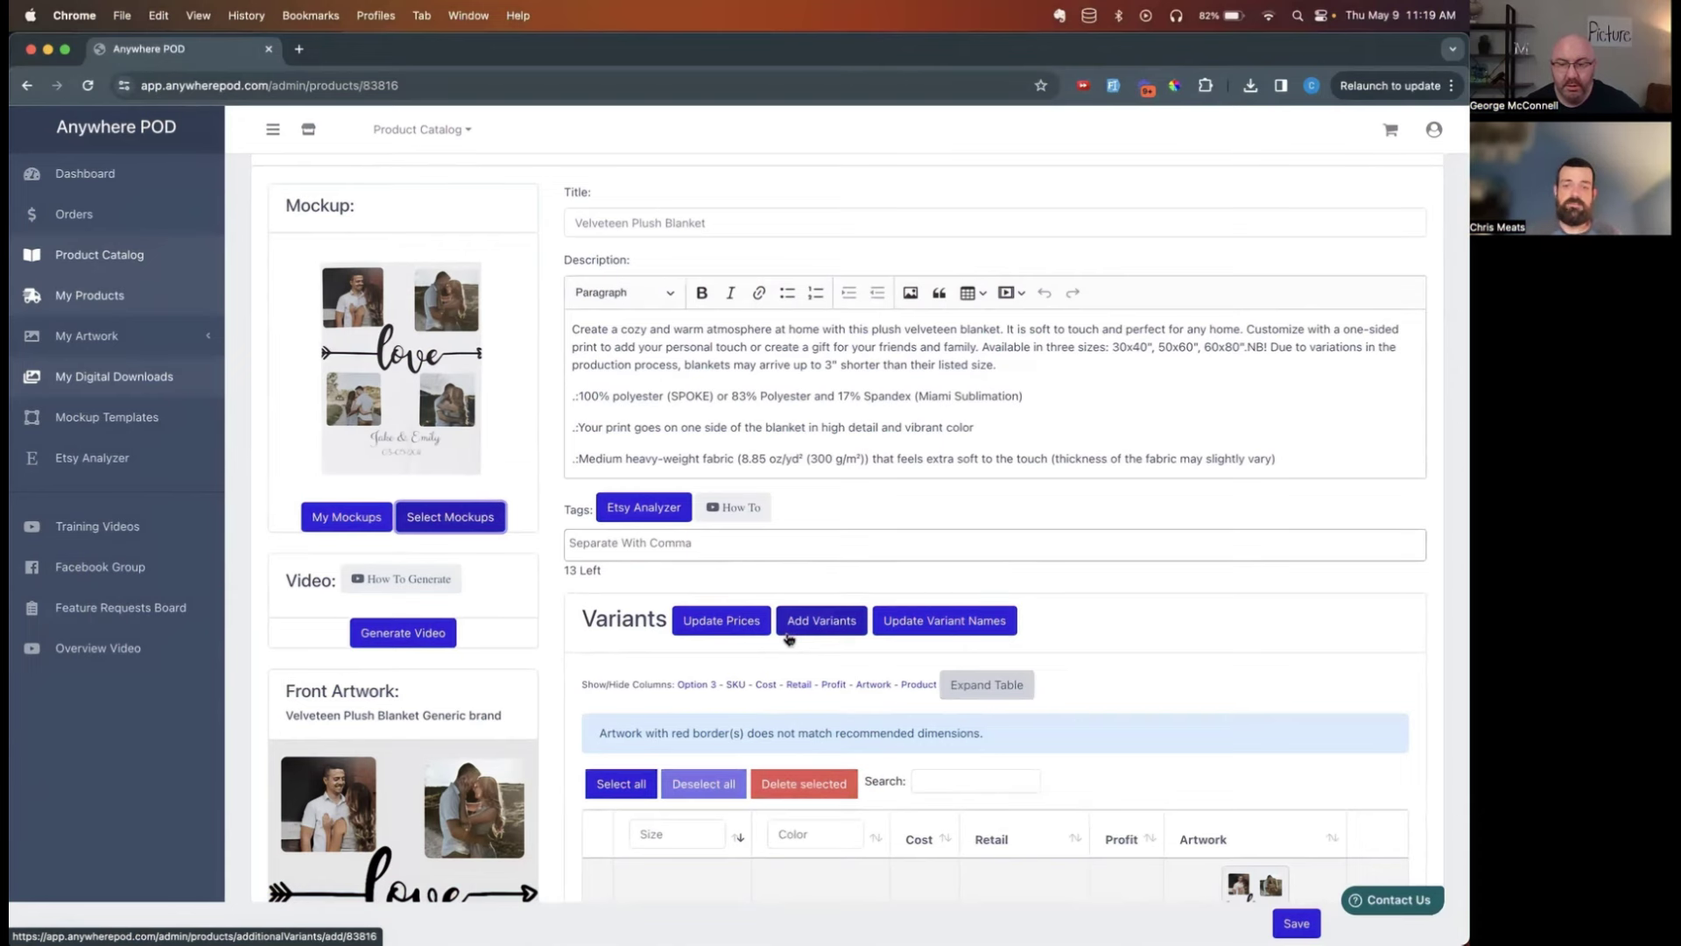
pyautogui.scroll(3, 789, 635)
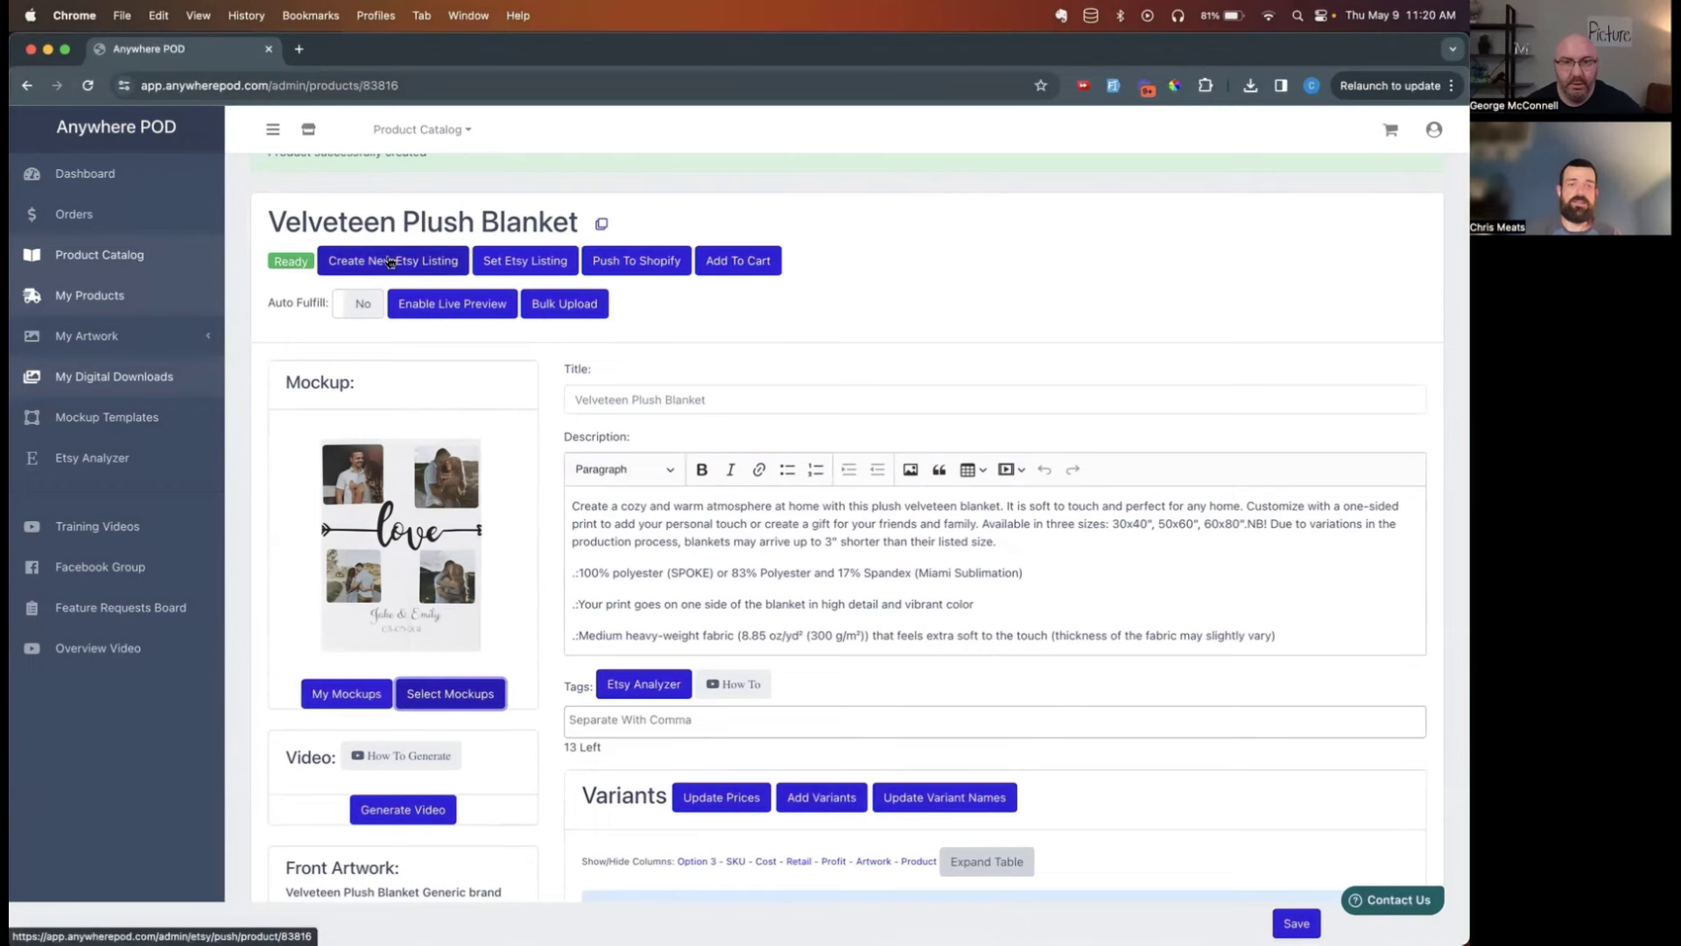
# - Create a new Etsy listing for the blanket and view it on Etsy
pyautogui.click(390, 263)
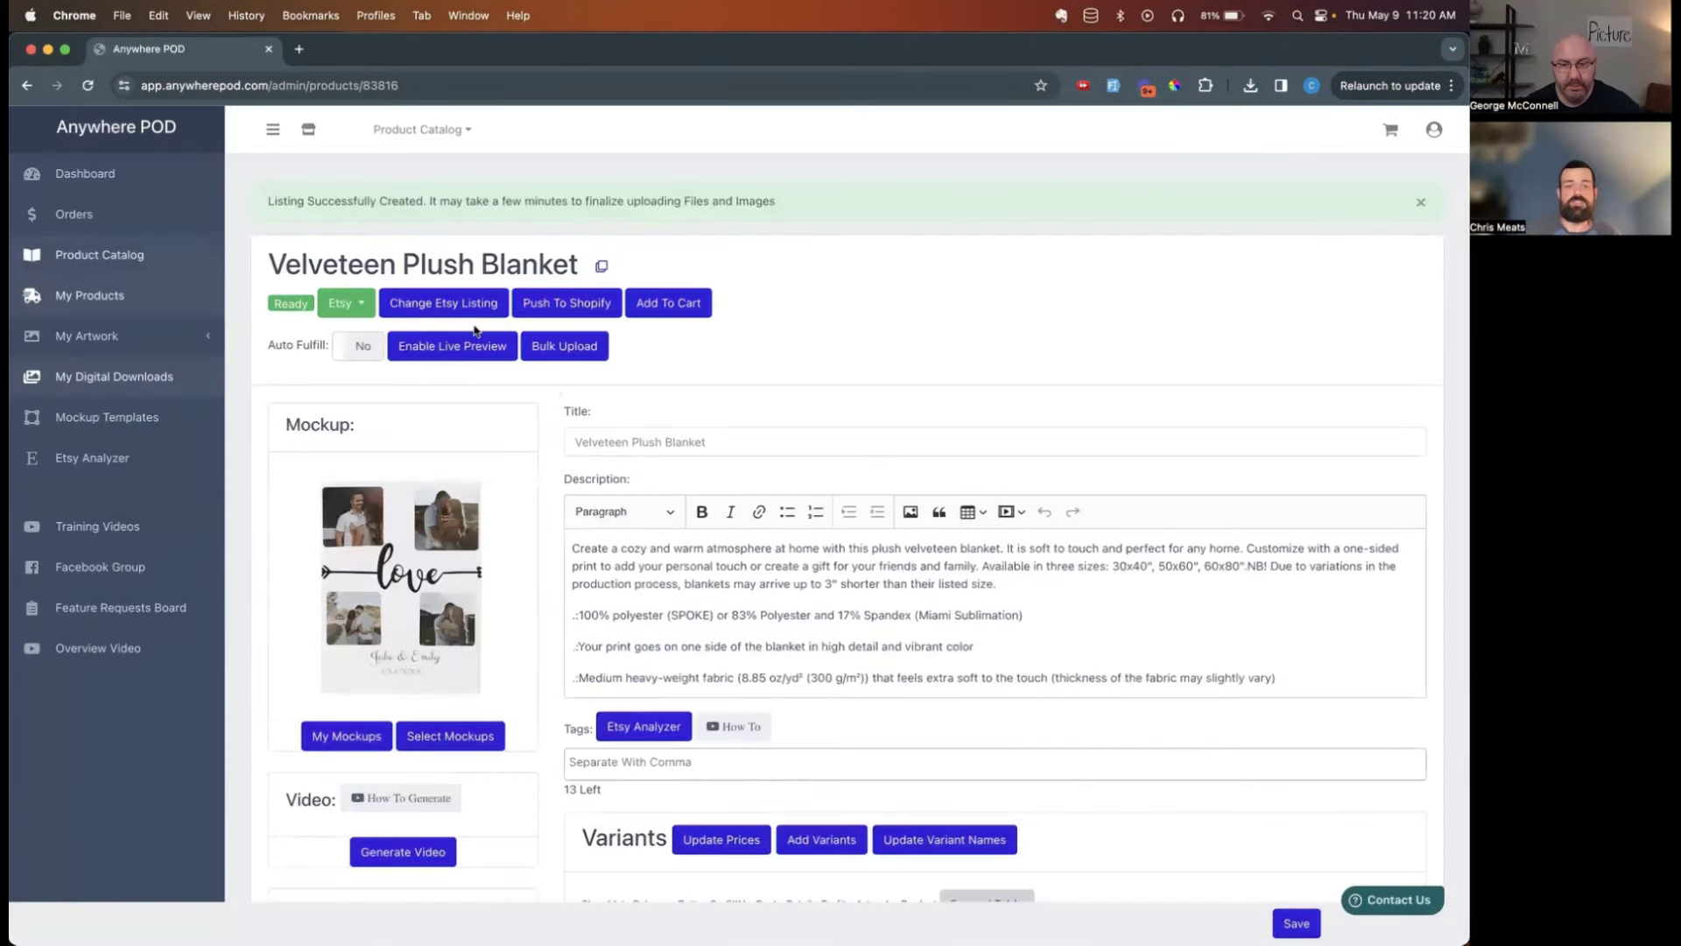
pyautogui.click(352, 303)
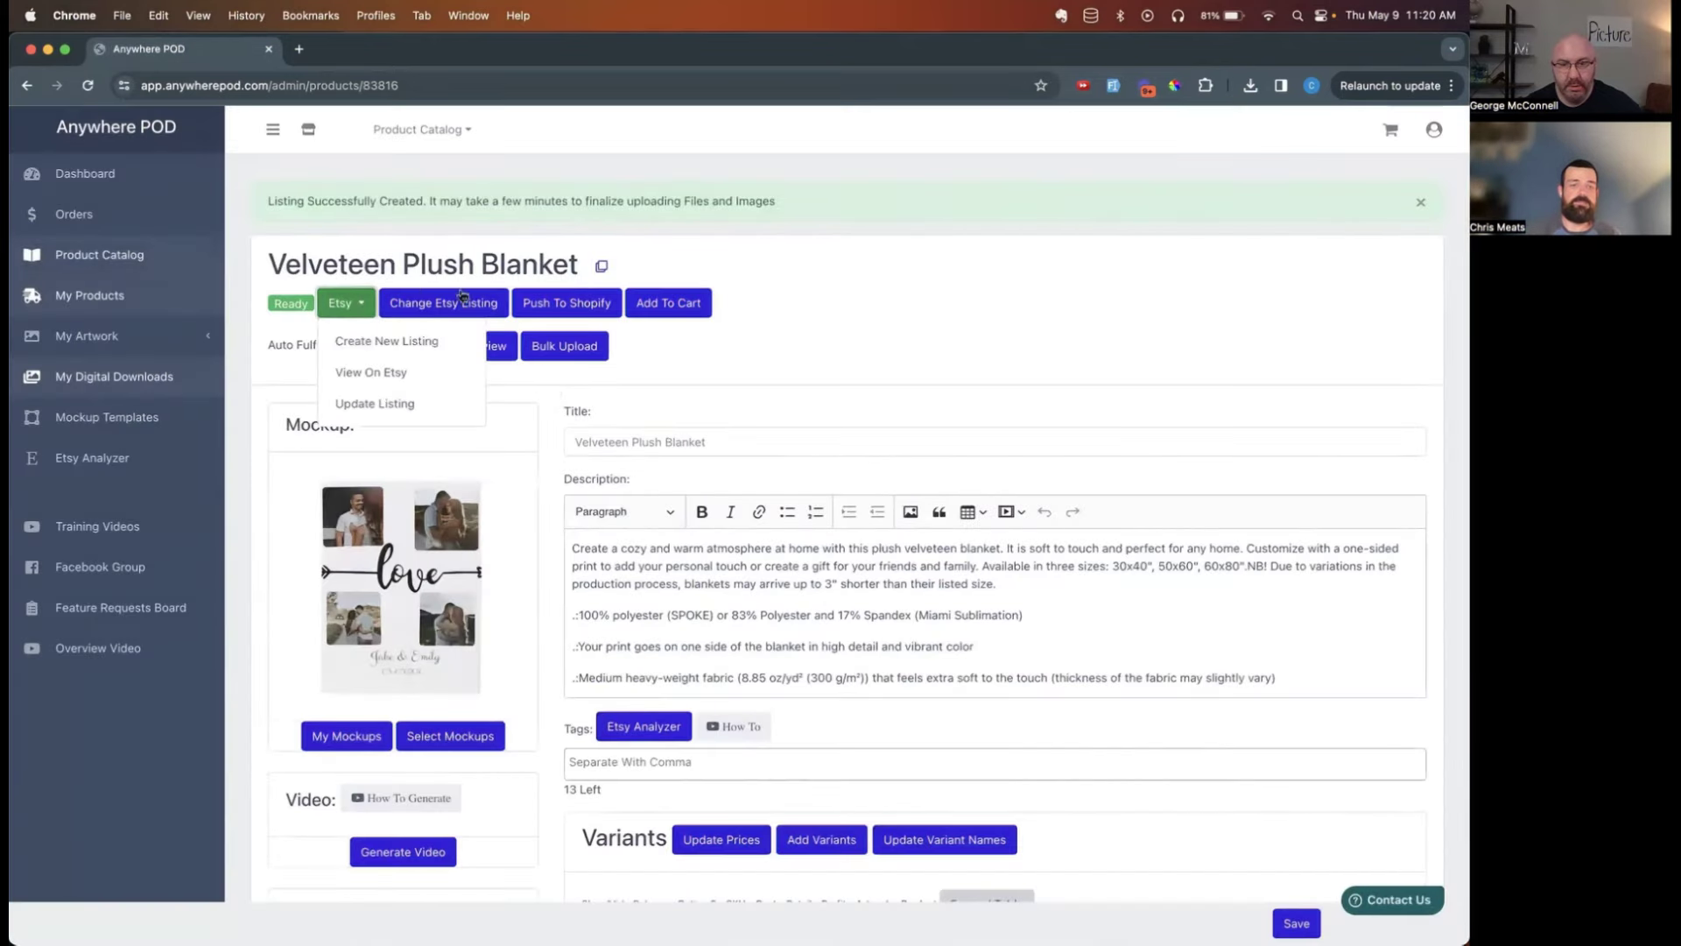
pyautogui.click(385, 379)
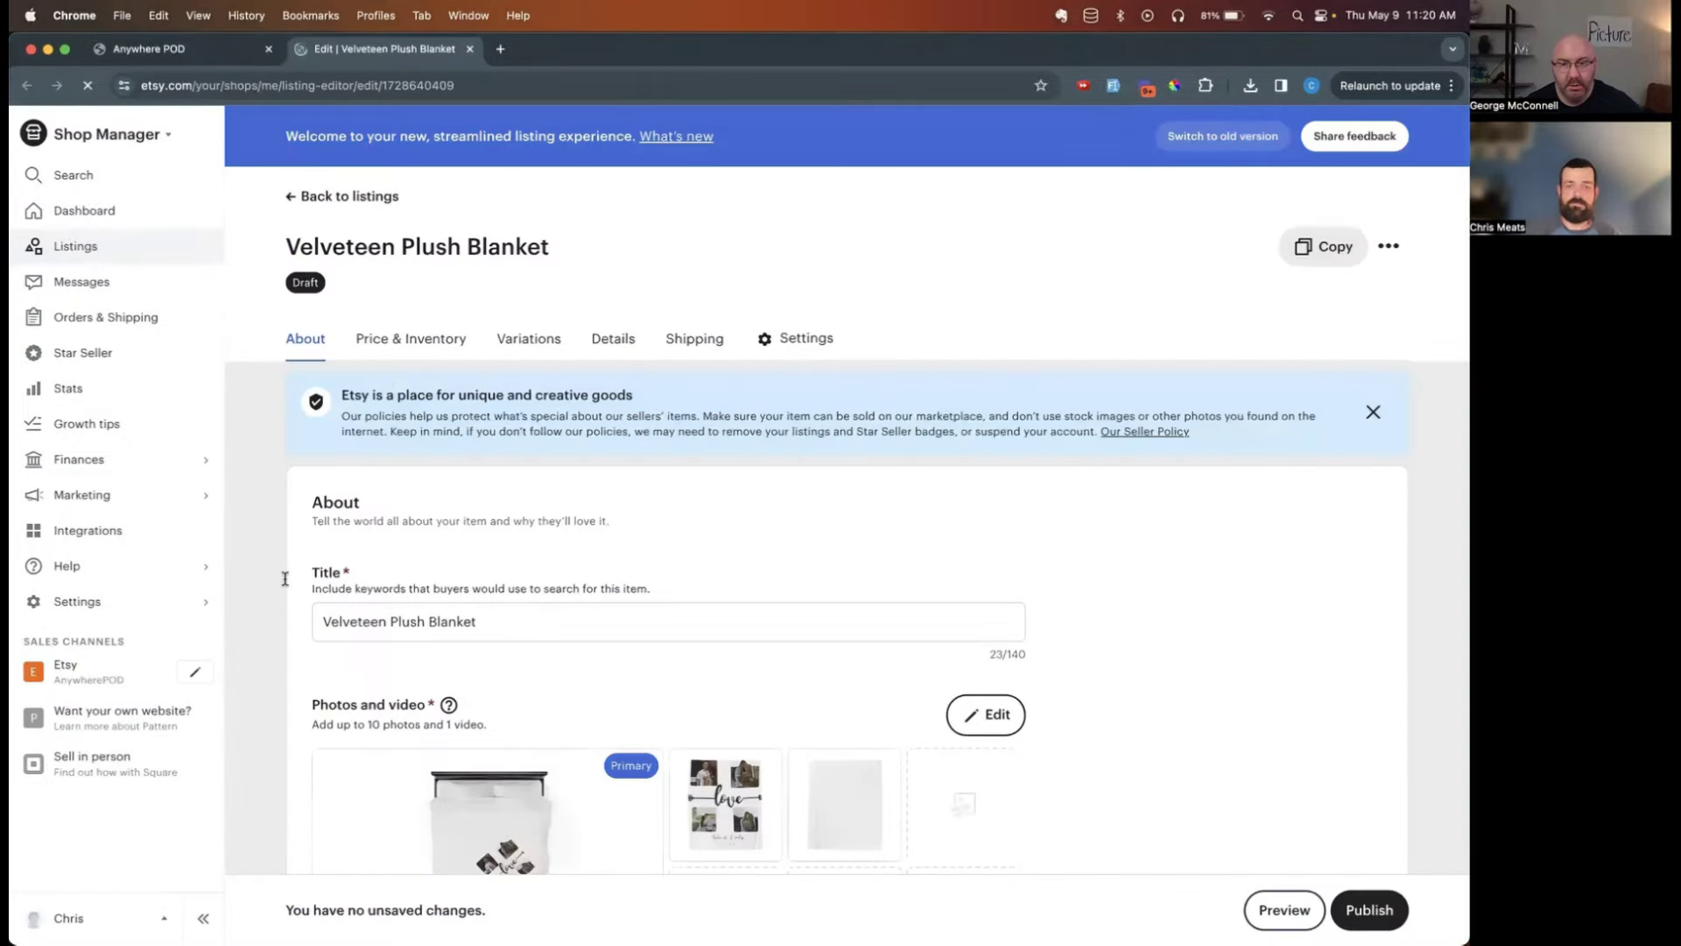
# - Add personalization to the Etsy listing, then dismiss Anywhere POD's Update Listing dialog
pyautogui.scroll(-2, 303, 626)
pyautogui.scroll(-2, 303, 626)
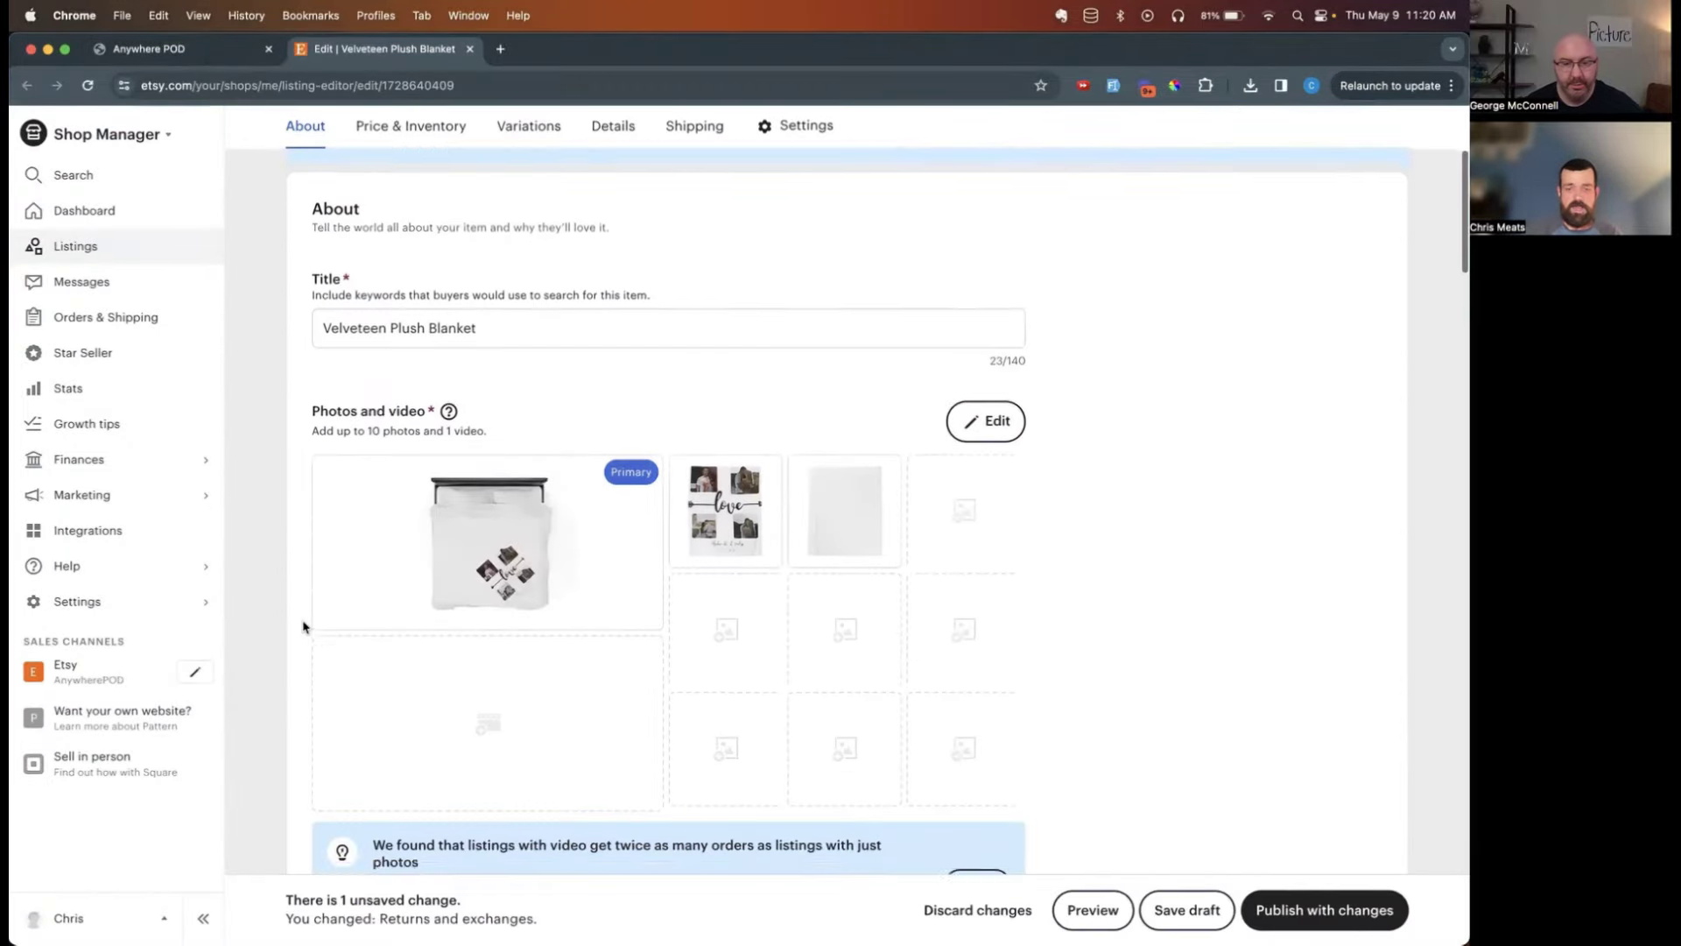
pyautogui.scroll(-5, 303, 626)
pyautogui.scroll(-1, 303, 626)
pyautogui.scroll(-1, 303, 626)
pyautogui.scroll(-5, 350, 560)
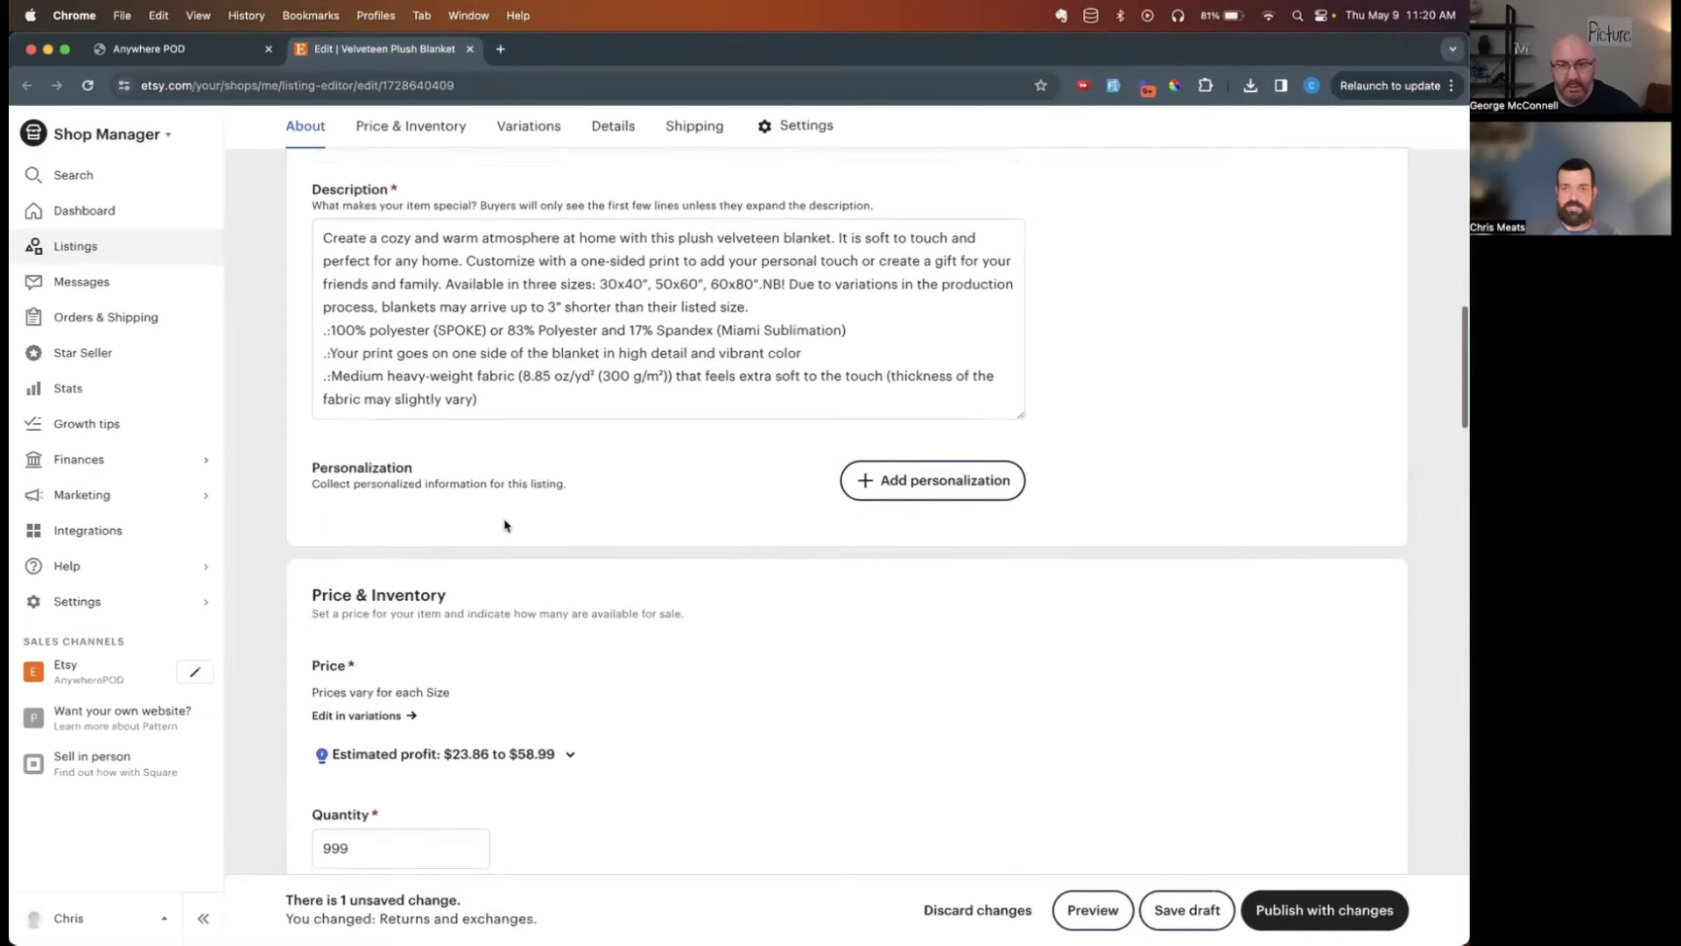
pyautogui.click(923, 480)
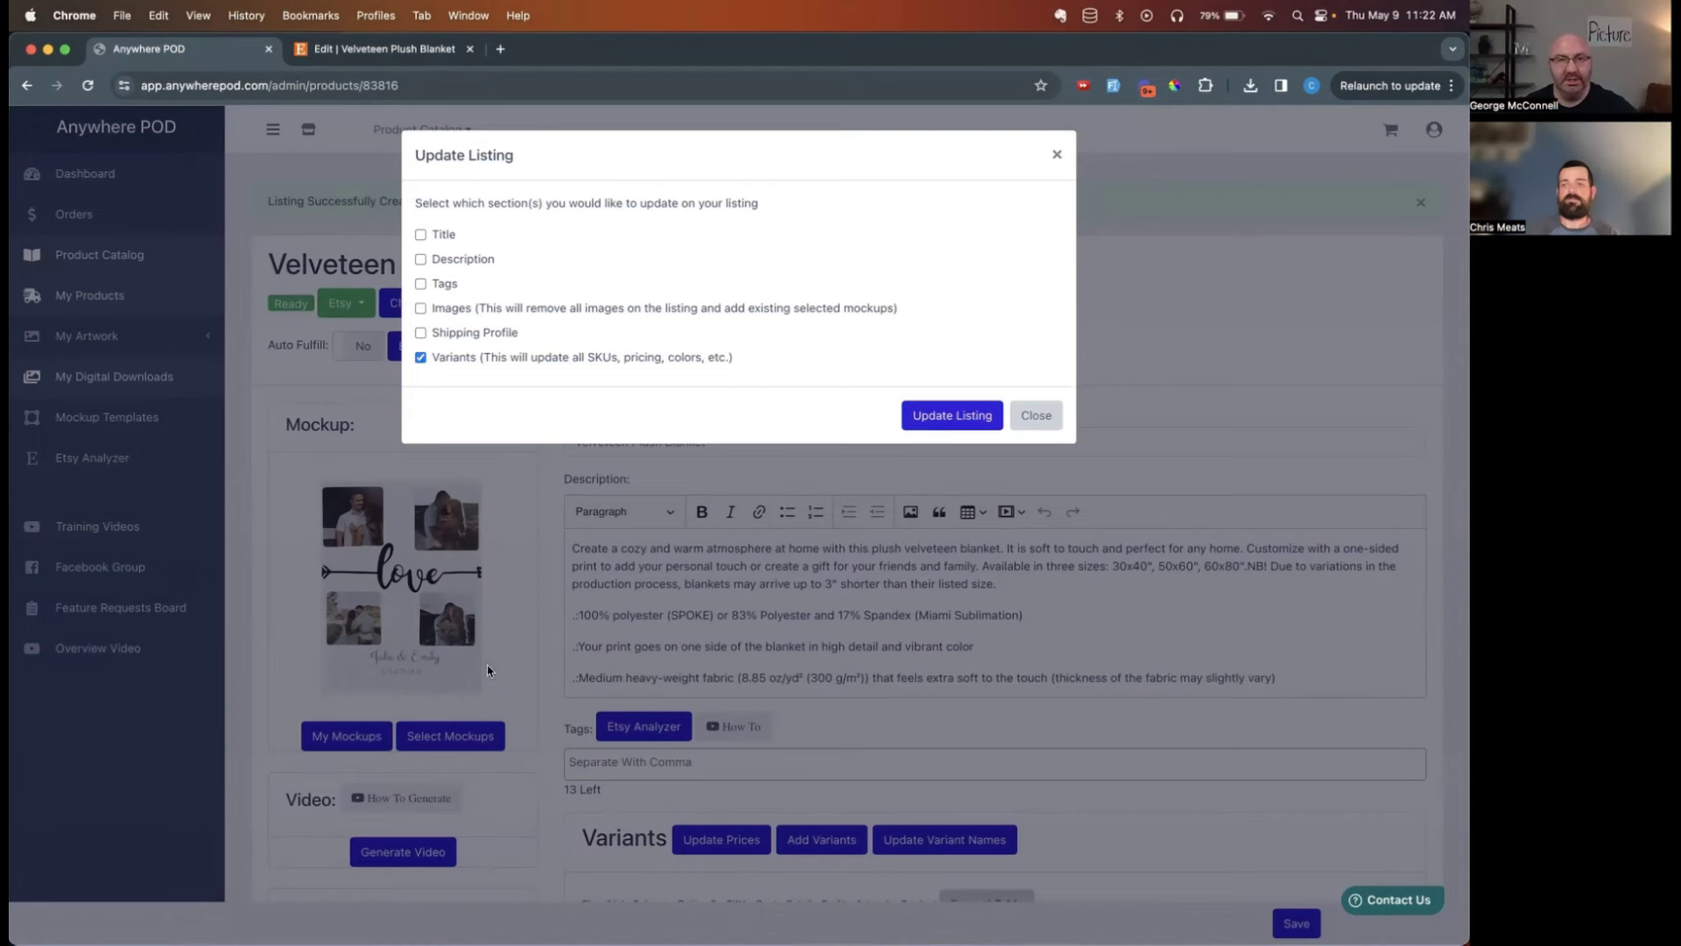
pyautogui.click(1039, 416)
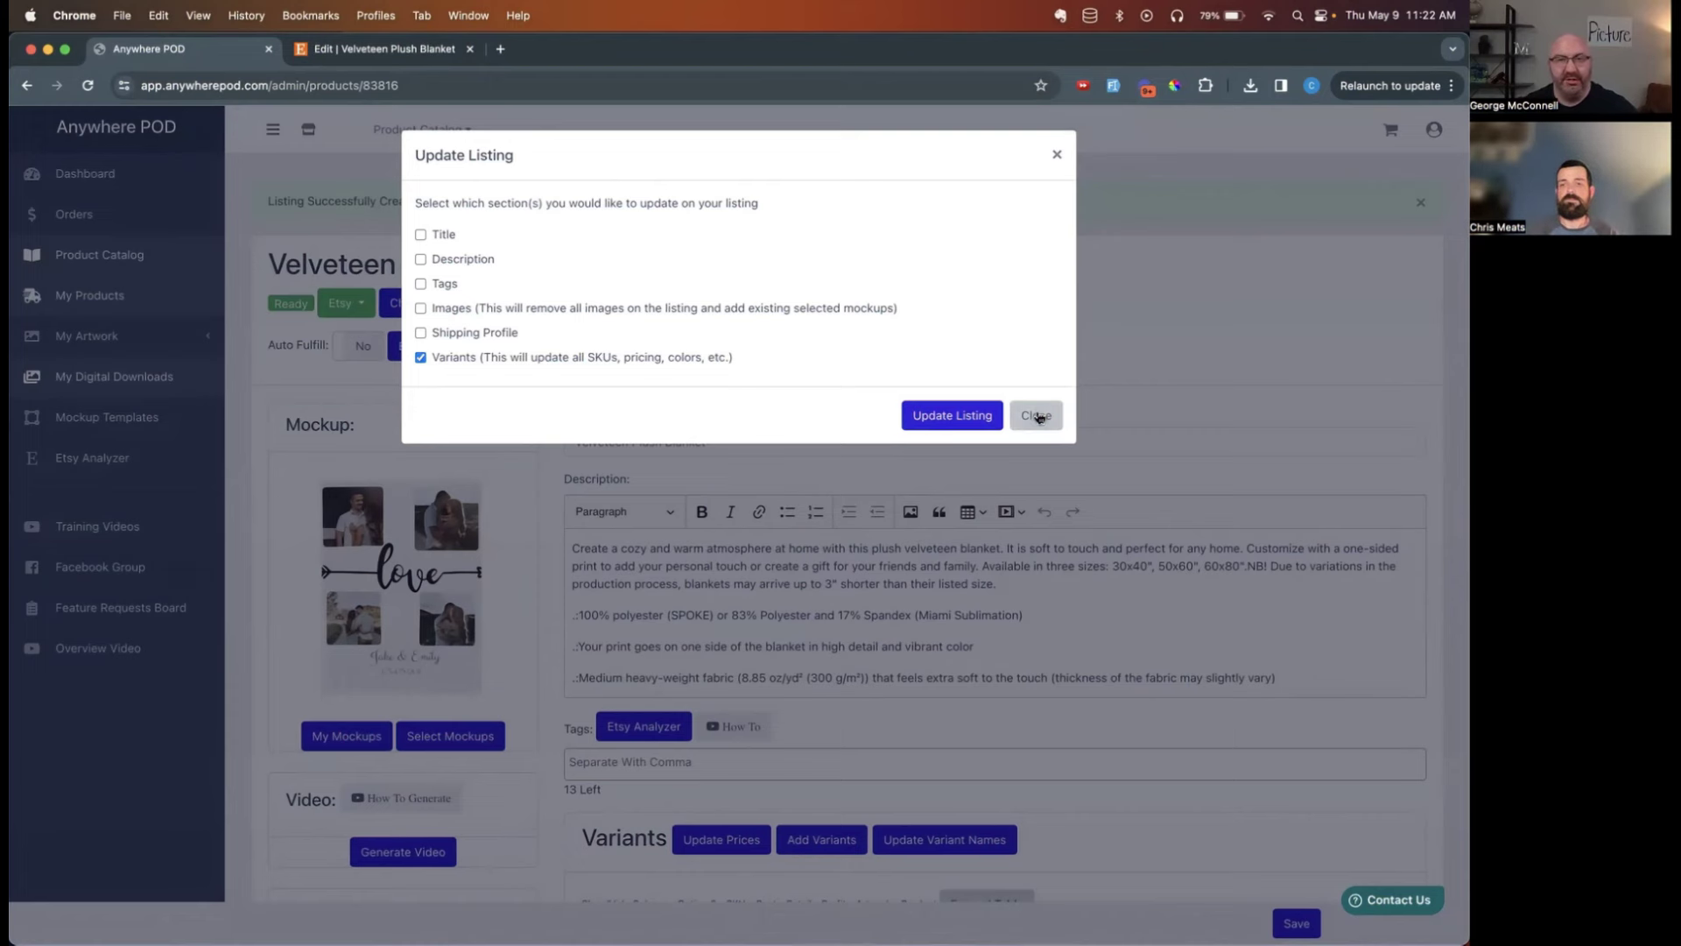
pyautogui.click(1038, 417)
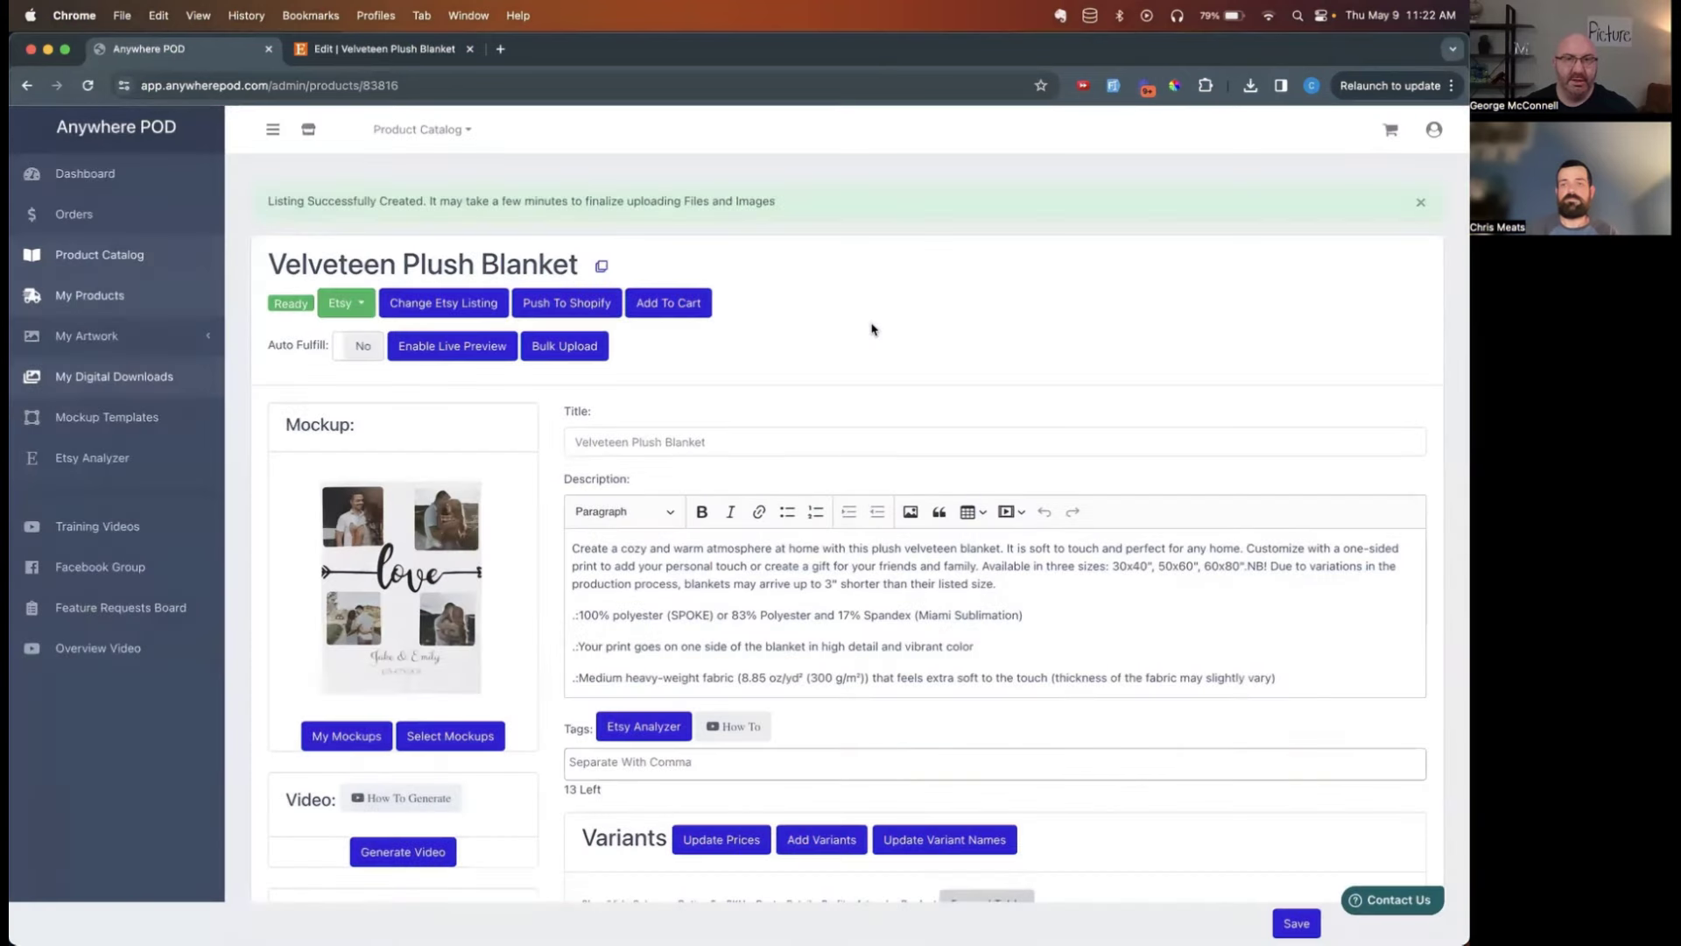